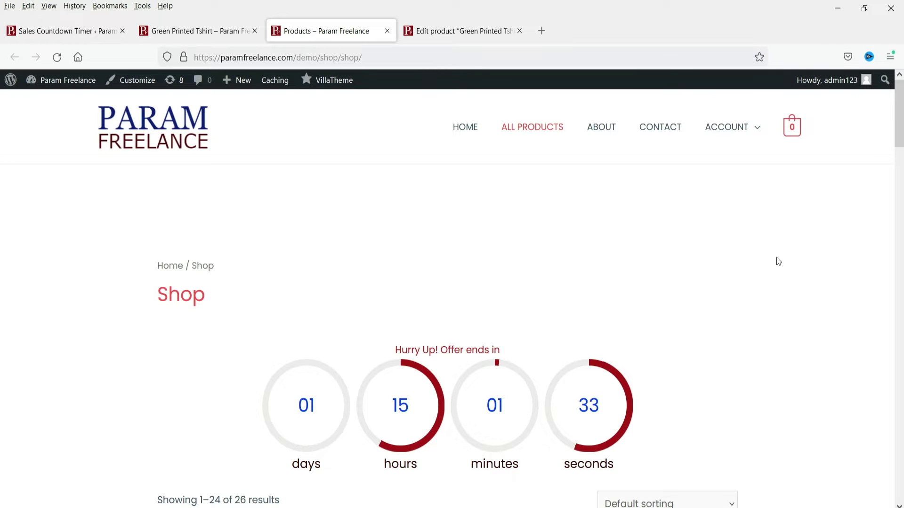
# Scroll the shop listing and open the Green Printed Tshirt product page
pyautogui.scroll(-3, 770, 280)
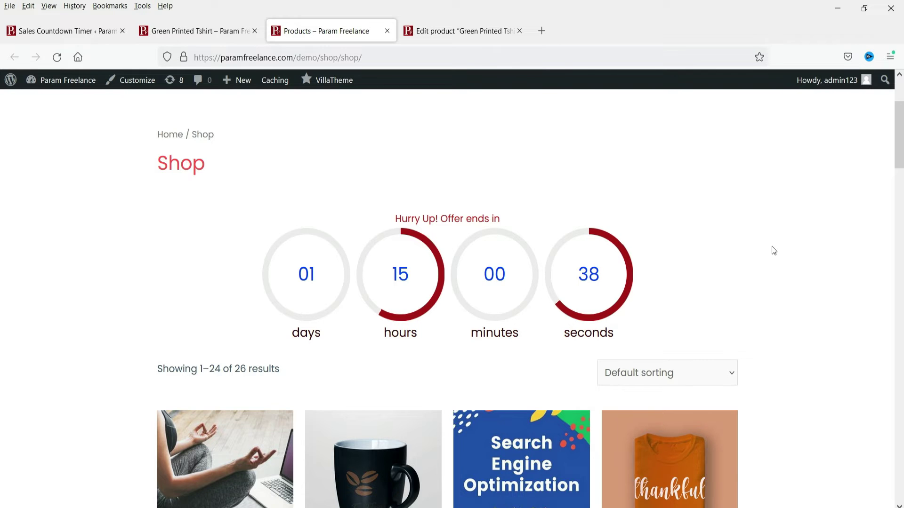
pyautogui.scroll(-10, 772, 250)
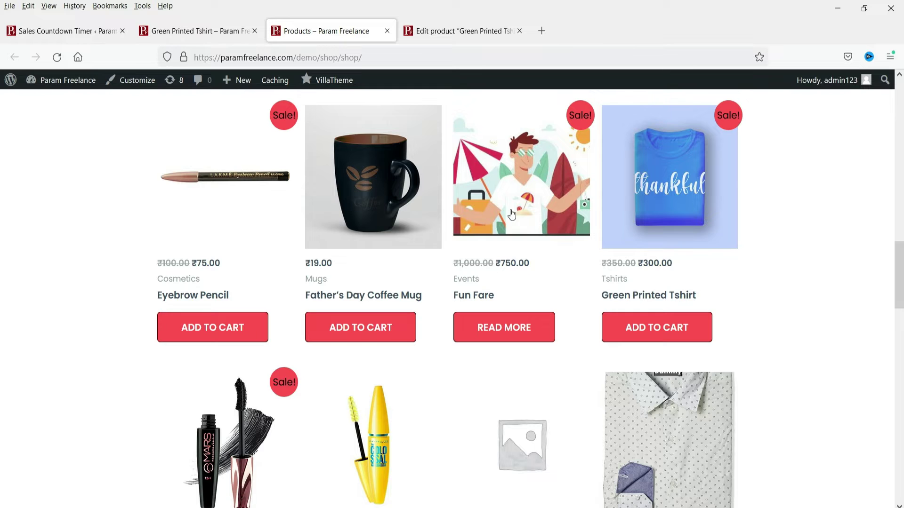
pyautogui.click(664, 295)
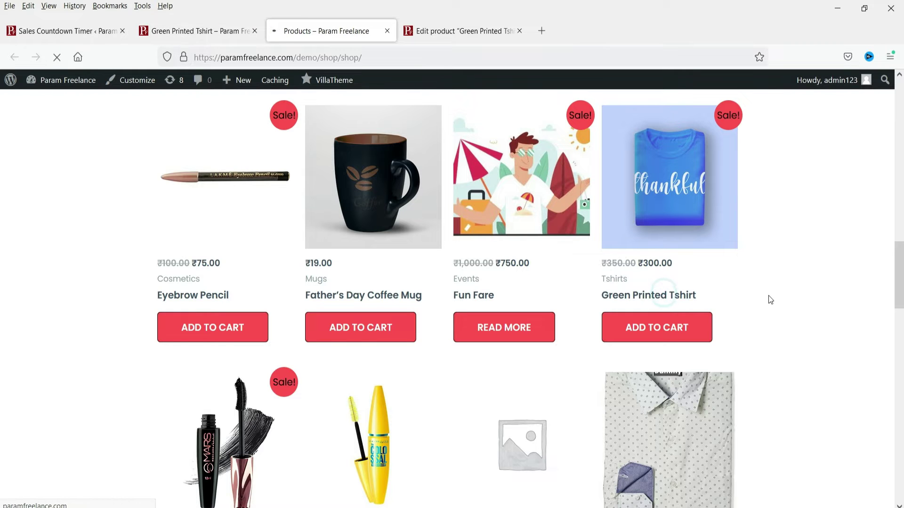
# Inspect the 300.00 sale price, countdown and 1/10 sold bar on the product page
pyautogui.scroll(-5, 782, 249)
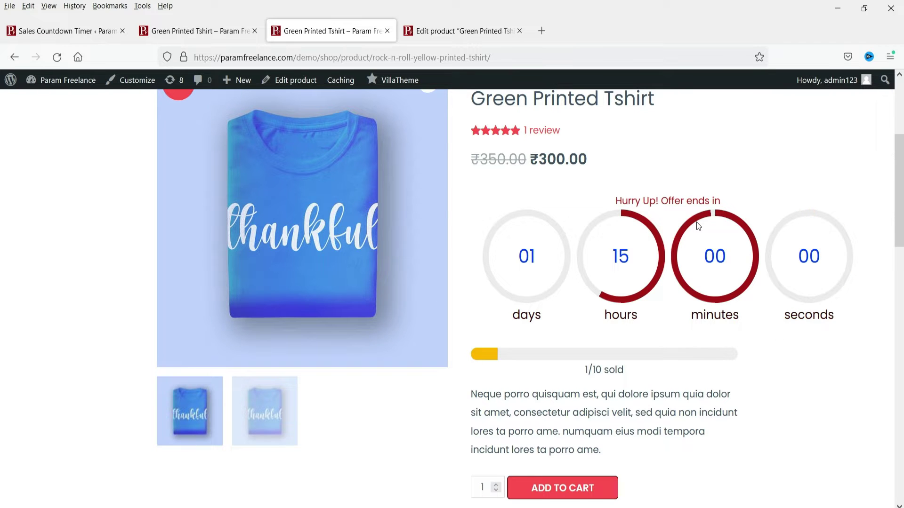
pyautogui.click(501, 225)
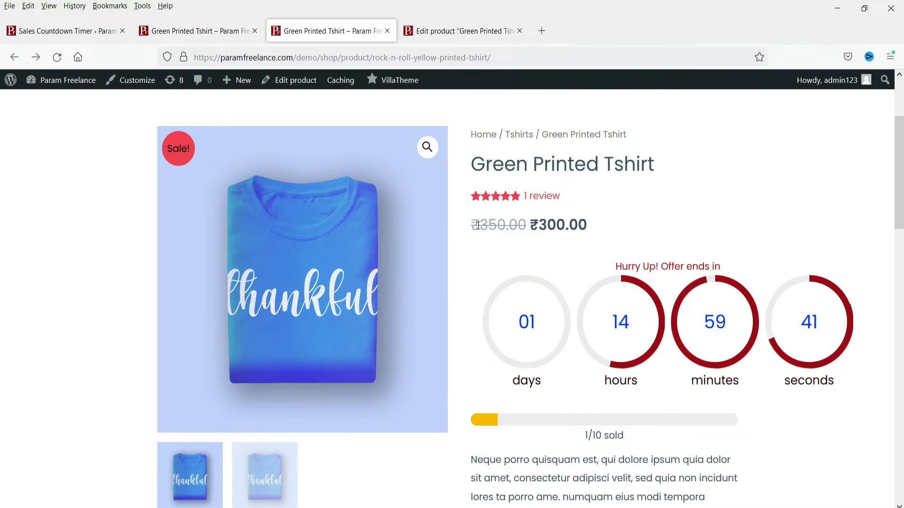
pyautogui.doubleClick(542, 227)
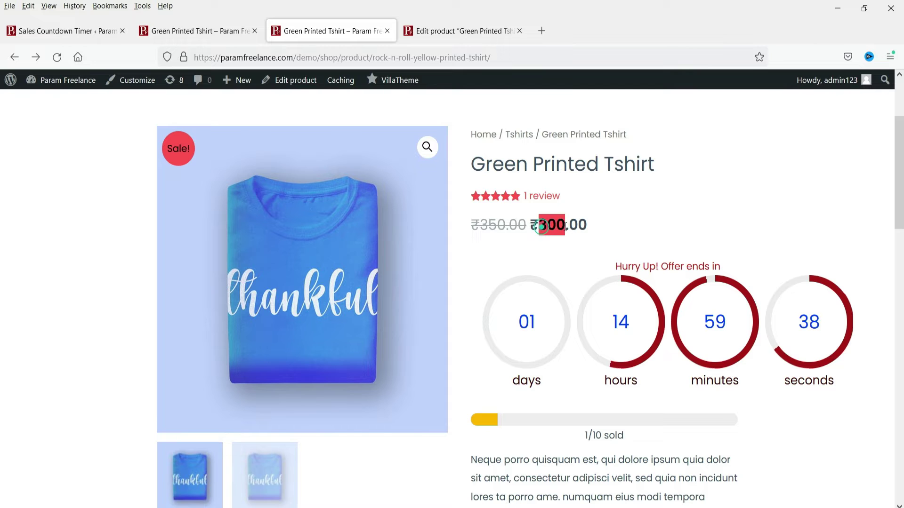
pyautogui.click(620, 225)
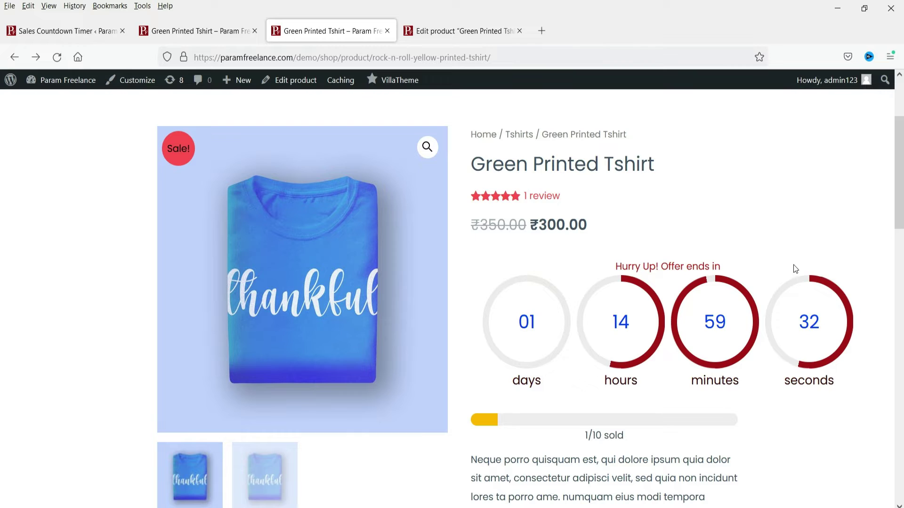
pyautogui.scroll(-10, 779, 221)
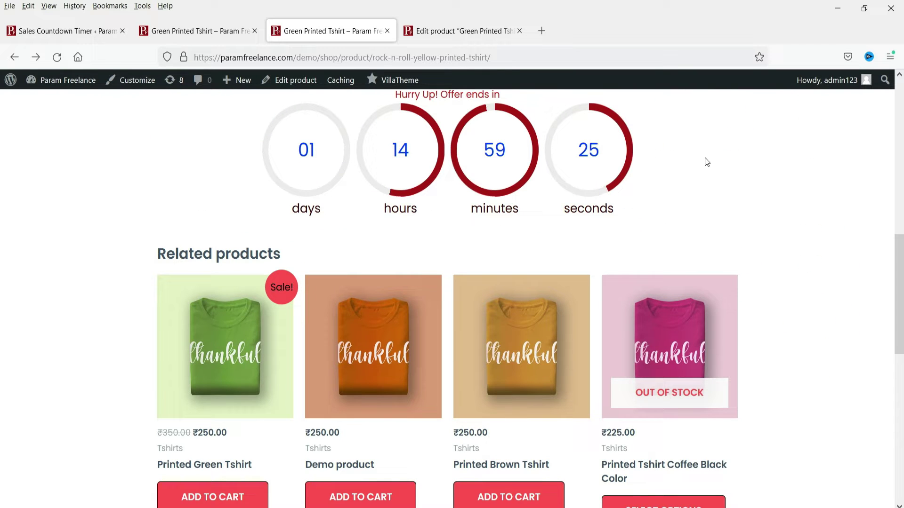
pyautogui.scroll(15, 612, 146)
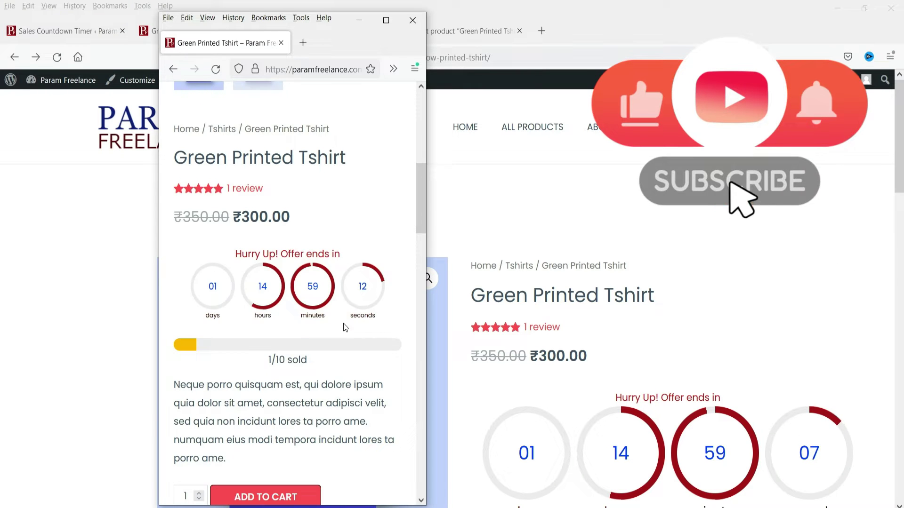
# Return to the Shop page listing products 1–24 of 26 results
pyautogui.click(425, 228)
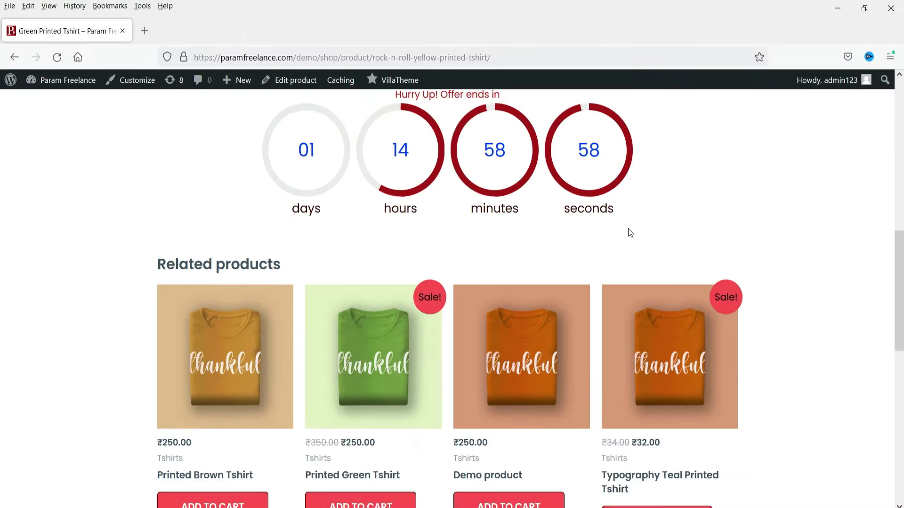
pyautogui.scroll(10, 630, 233)
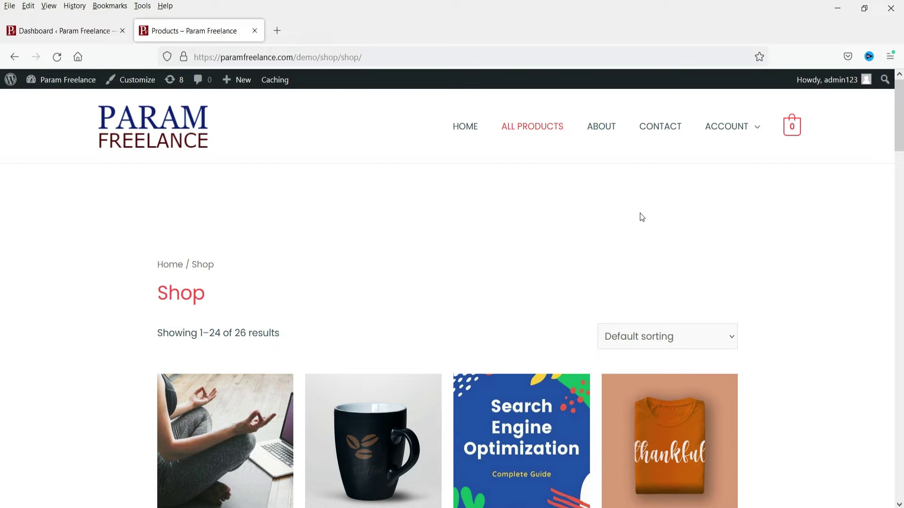
# Search Plugins > Add New for 'sales countdown' to find VillaTheme's Sales Countdown Timer
pyautogui.click(61, 31)
pyautogui.moveTo(31, 494)
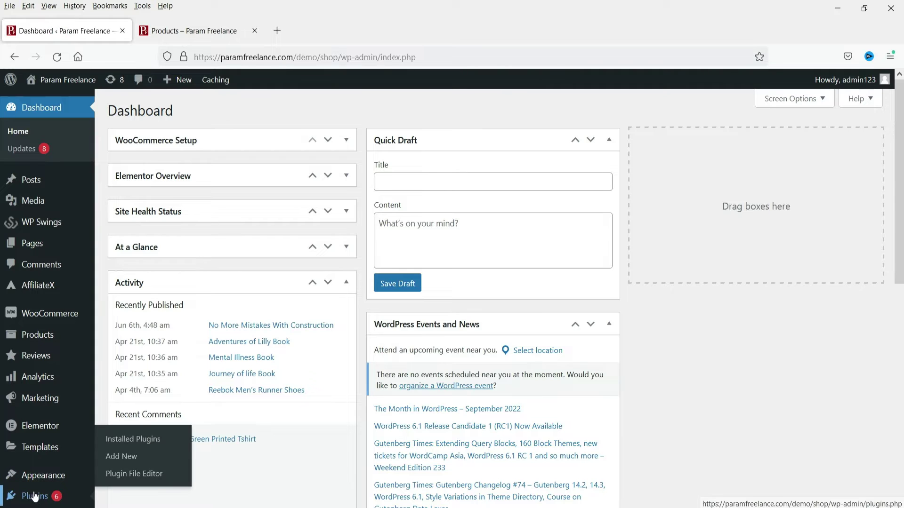
pyautogui.click(128, 458)
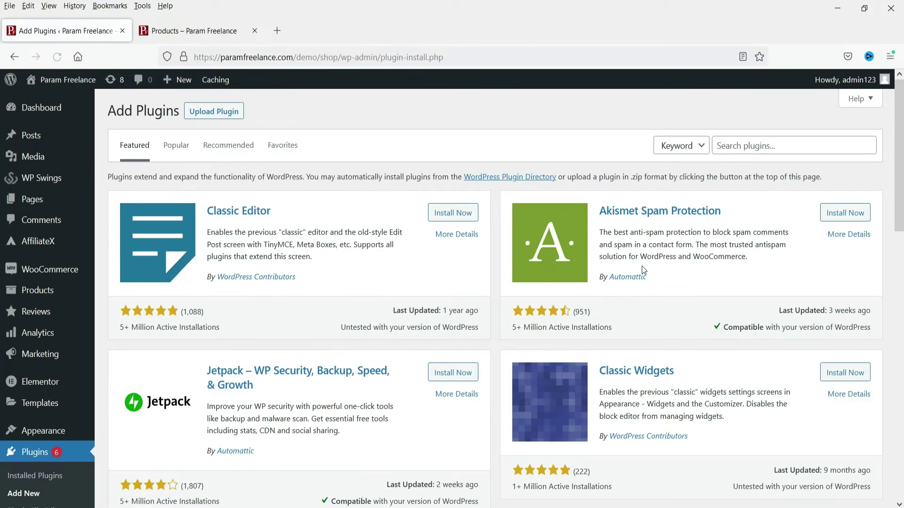
pyautogui.click(736, 145)
pyautogui.write('sales countdown timer')
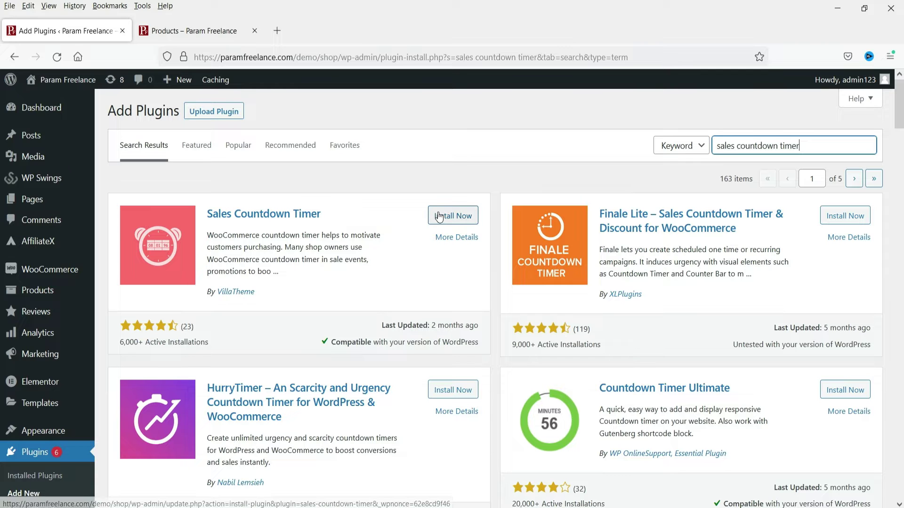
# Install VillaTheme's Sales Countdown Timer, read its details, and activate it
pyautogui.click(452, 217)
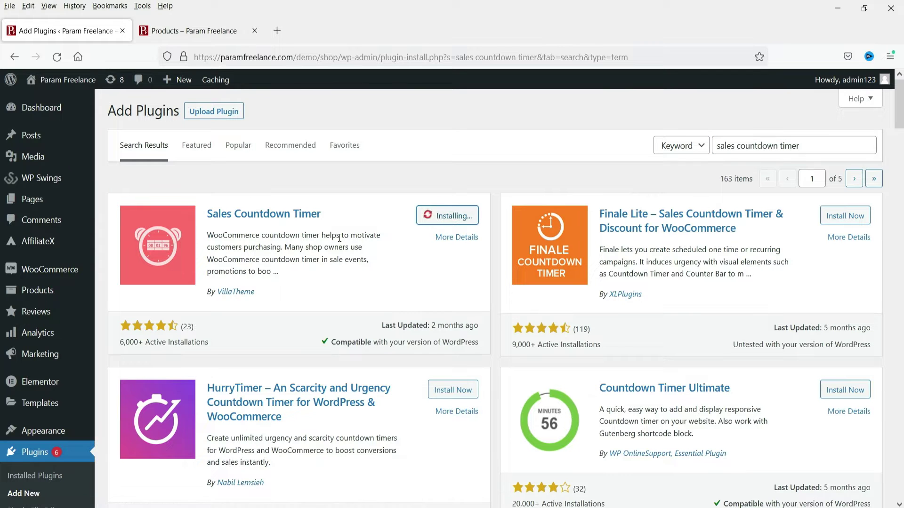
pyautogui.click(452, 237)
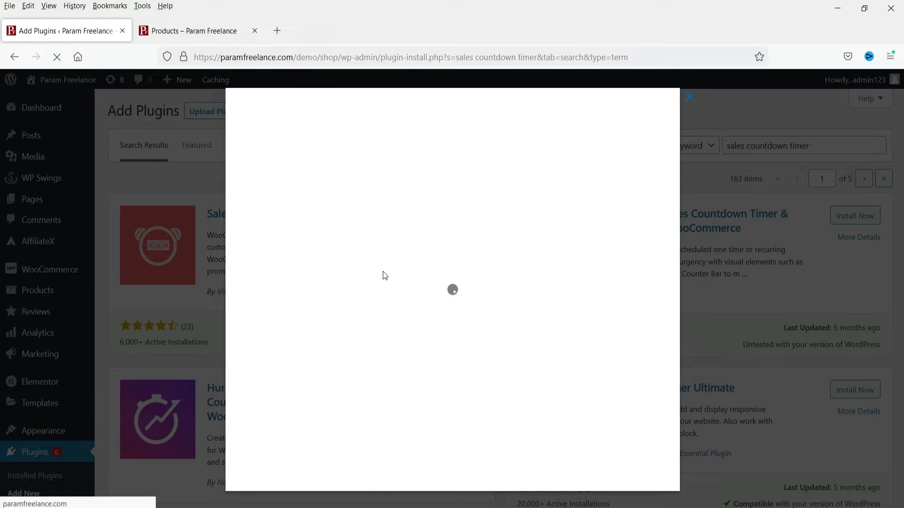
pyautogui.scroll(-3, 437, 234)
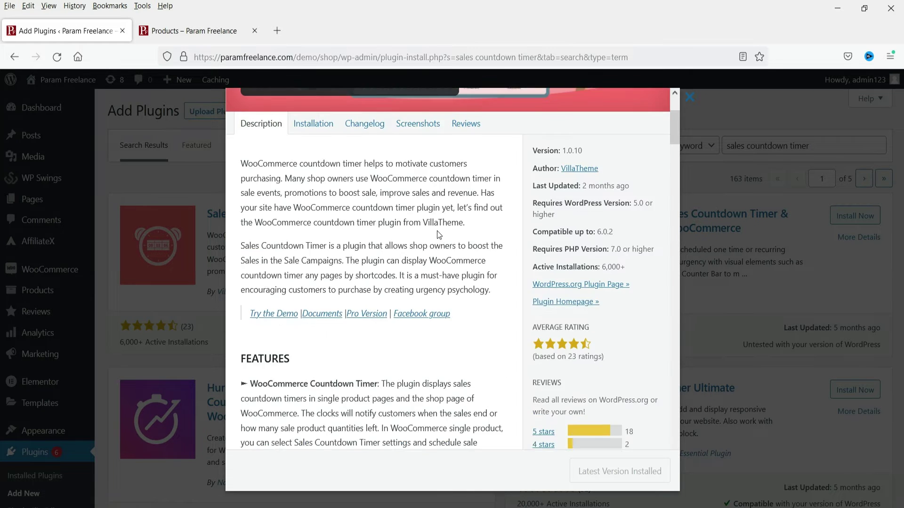
pyautogui.scroll(-10, 436, 231)
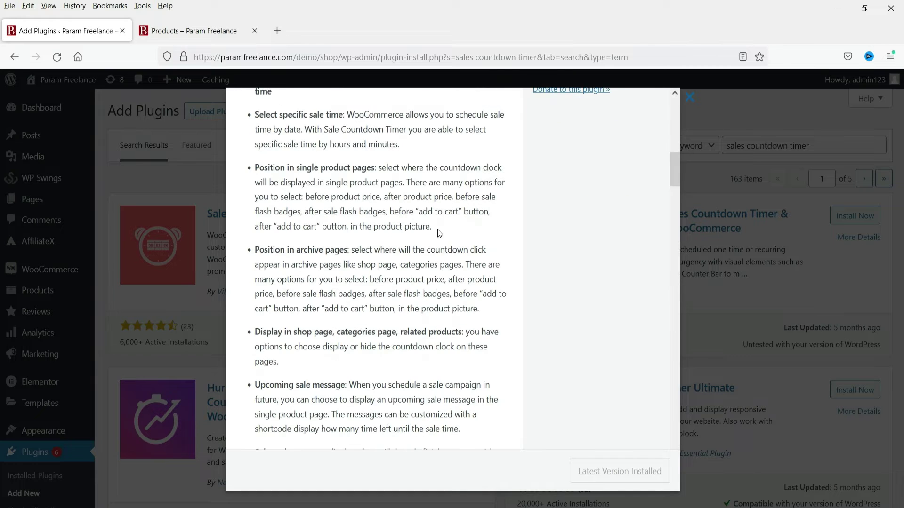
pyautogui.scroll(-5, 437, 230)
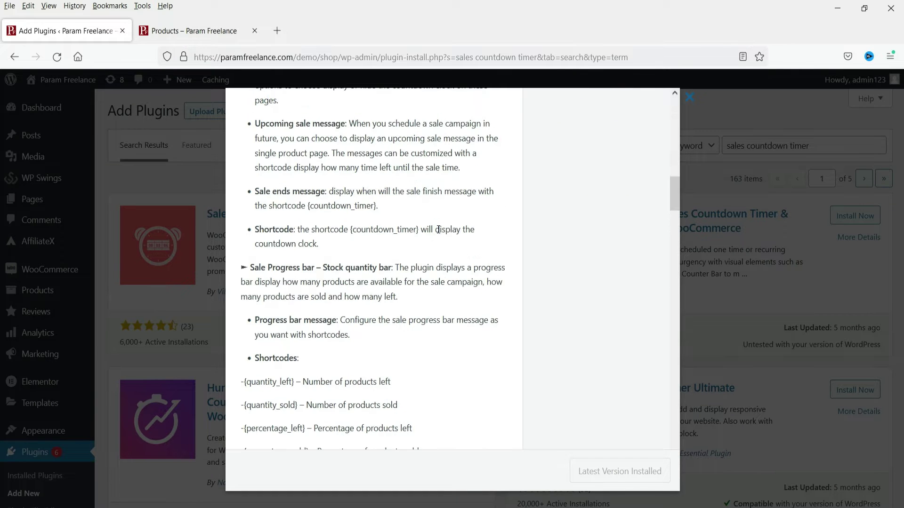
pyautogui.scroll(15, 451, 230)
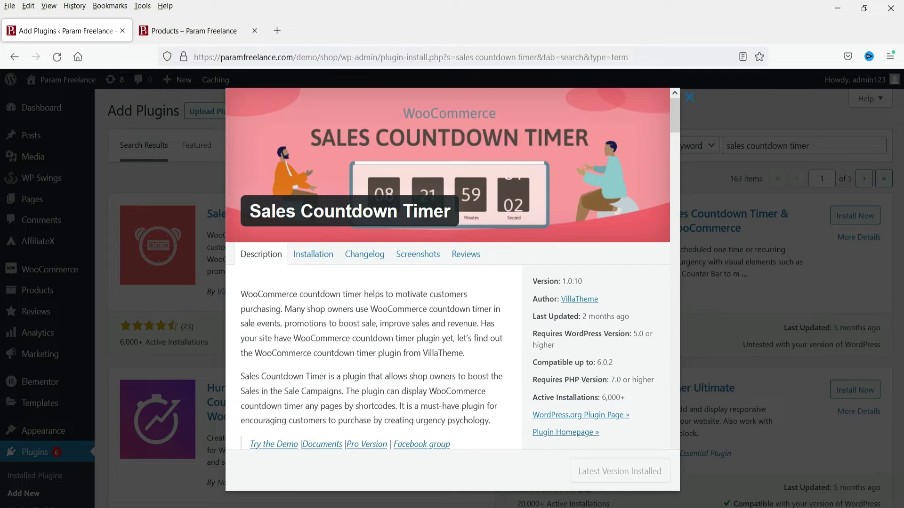
pyautogui.click(689, 99)
pyautogui.click(456, 217)
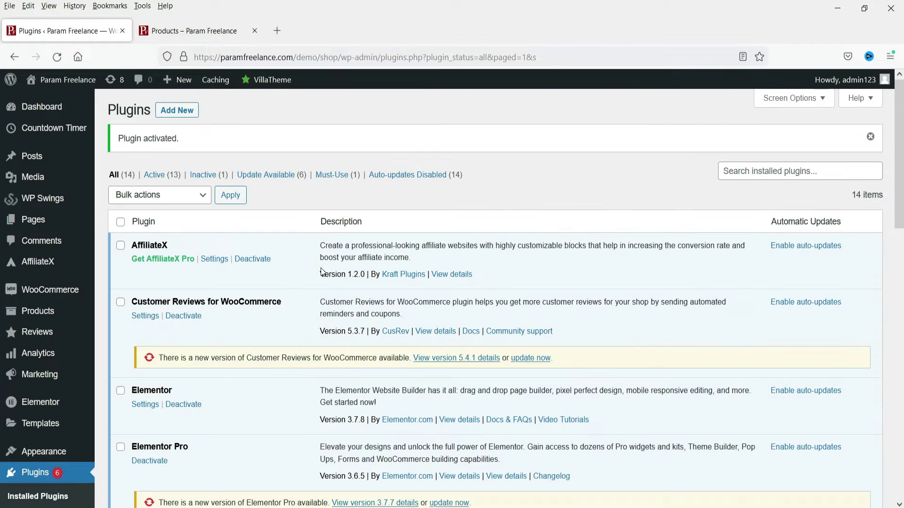
# Open Countdown Timer settings, turn the timer off and back on, and review General settings
pyautogui.moveTo(47, 137)
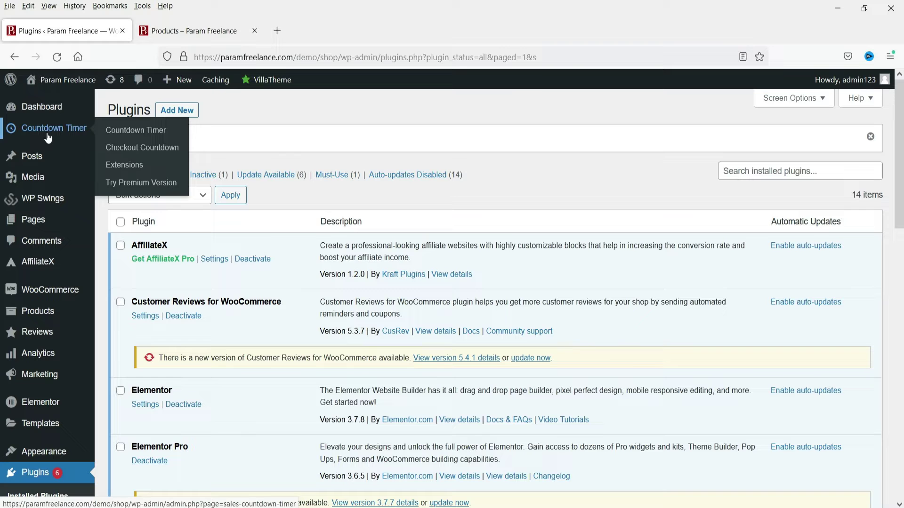
pyautogui.click(139, 133)
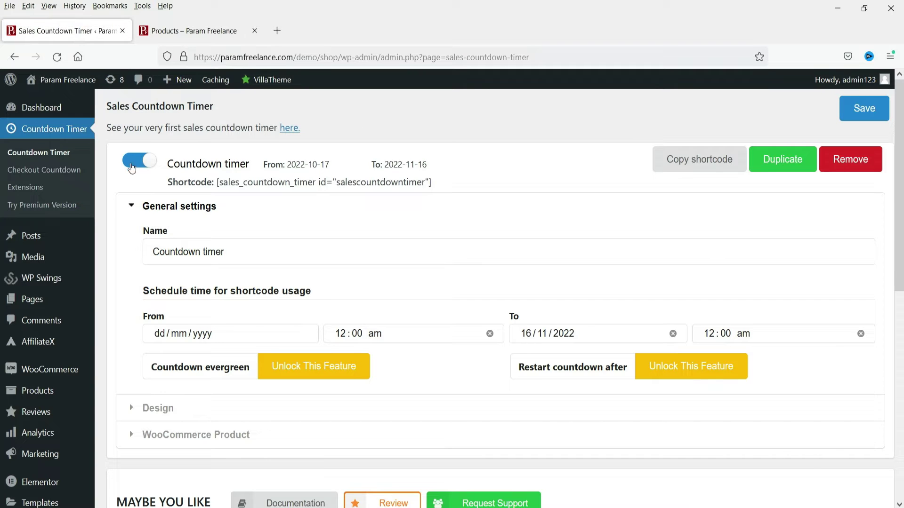
pyautogui.click(136, 162)
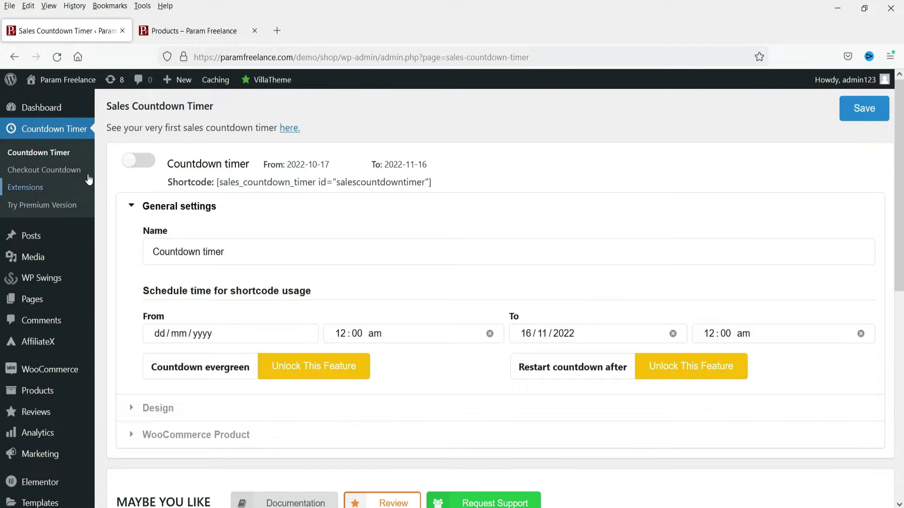
pyautogui.click(138, 161)
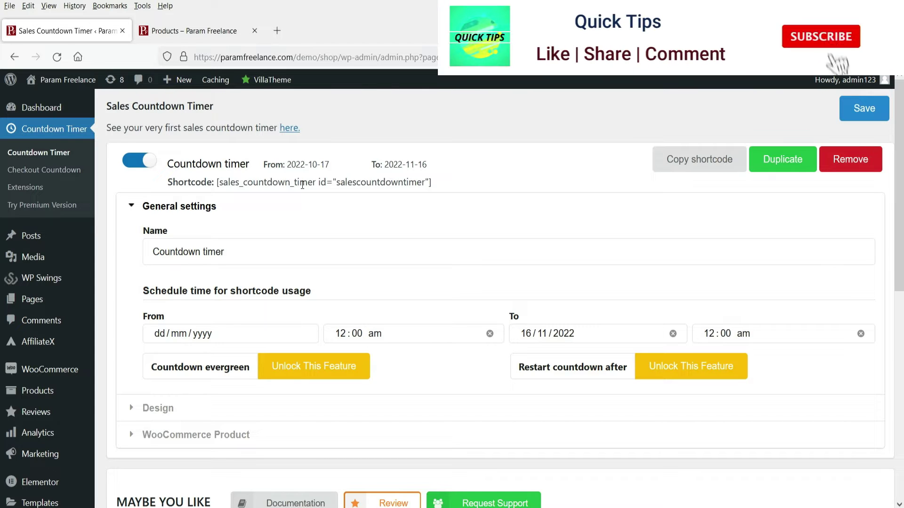
pyautogui.scroll(-4, 348, 240)
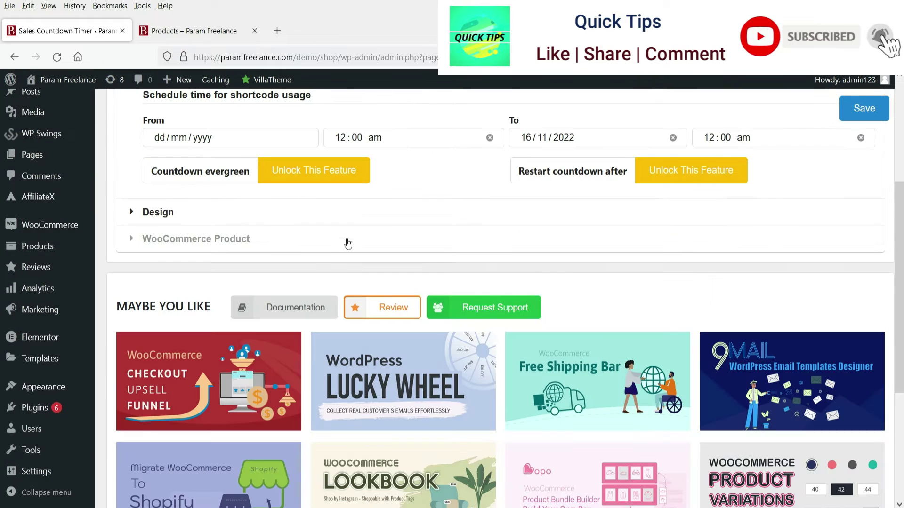
pyautogui.scroll(3, 205, 215)
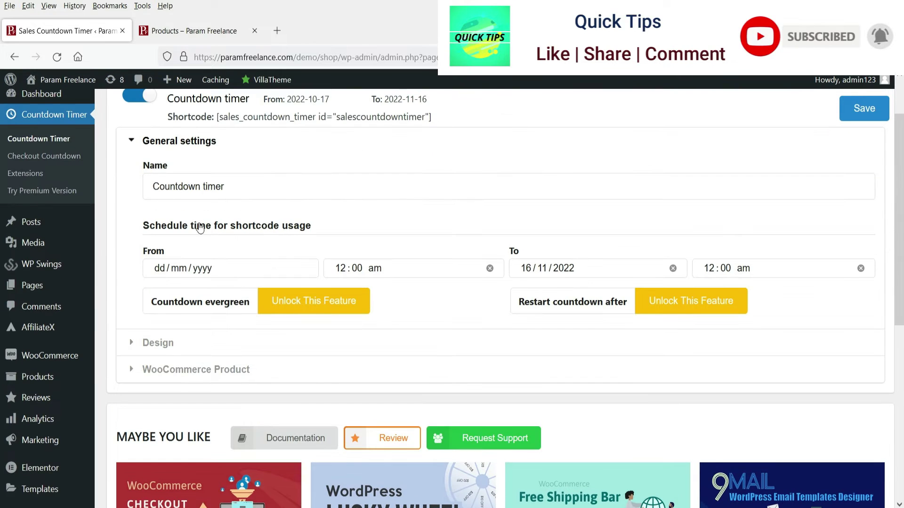
# Keep the From date at 17/10/2022 and set the To date to 18/10/2023
pyautogui.click(205, 274)
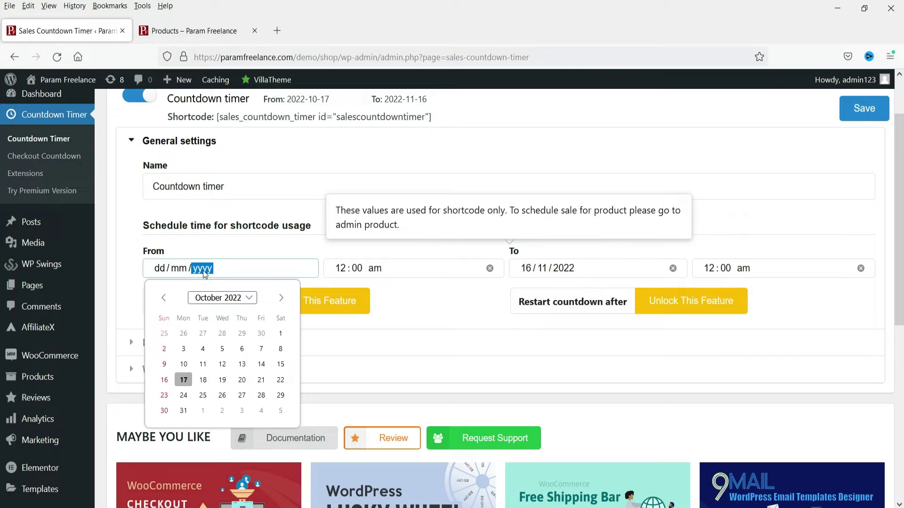
pyautogui.click(184, 379)
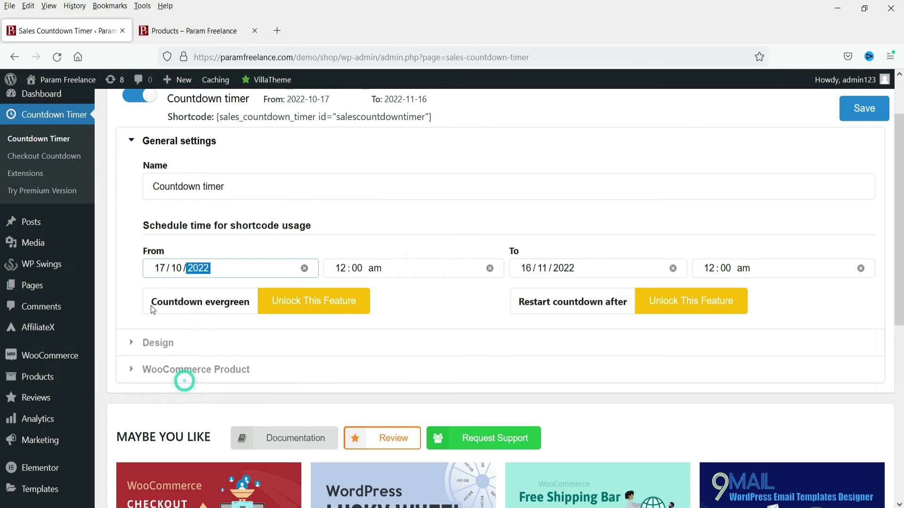
pyautogui.moveTo(219, 274)
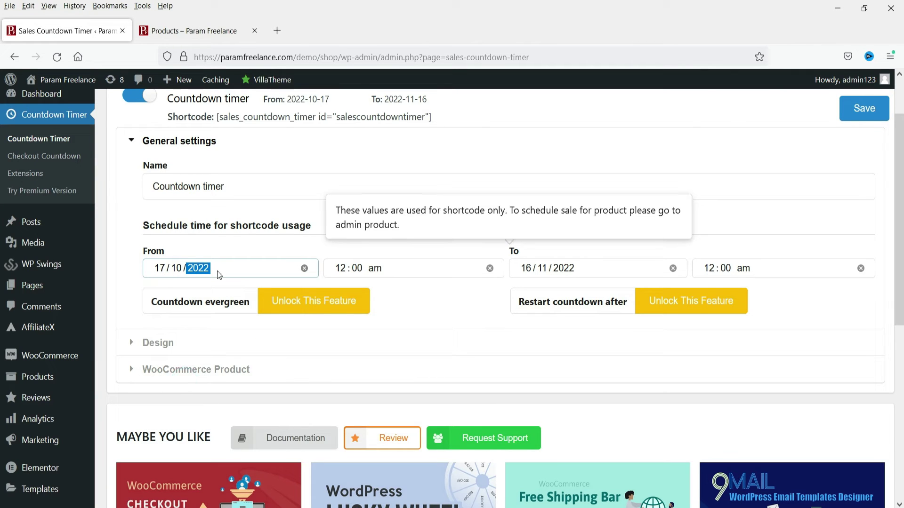
pyautogui.click(538, 273)
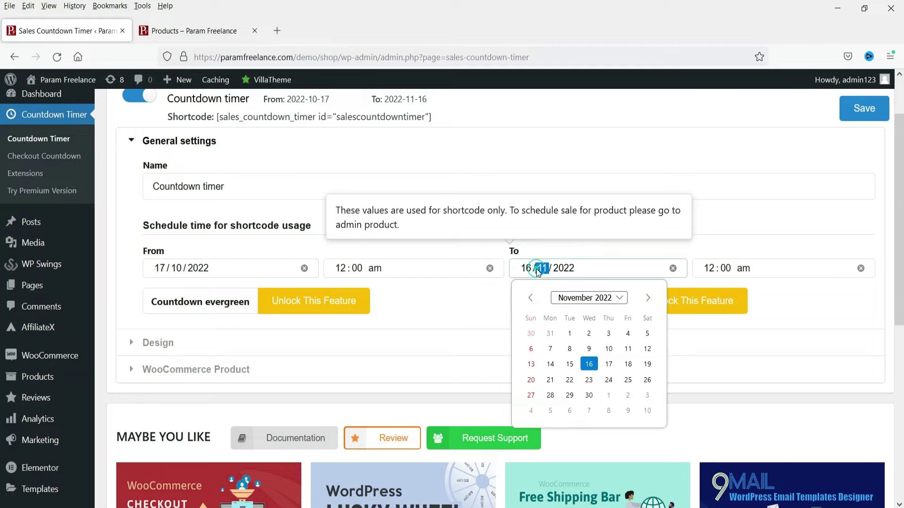
pyautogui.click(628, 364)
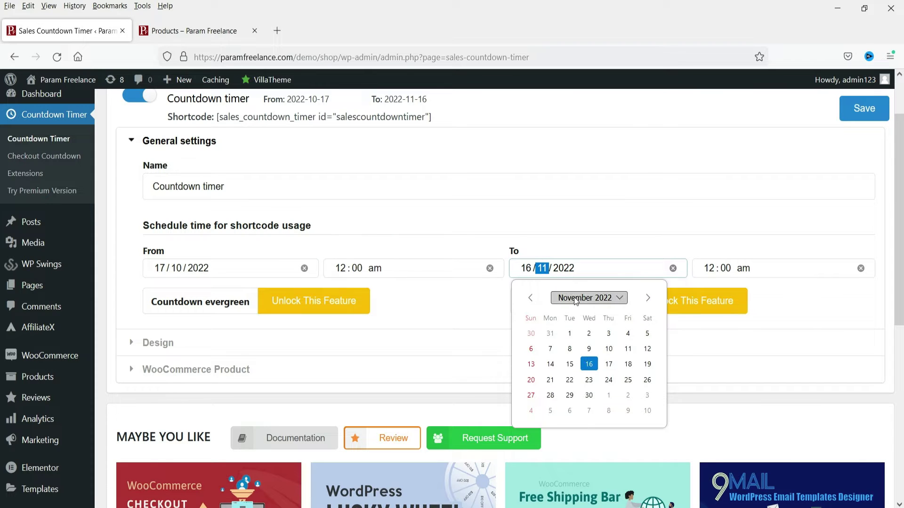
pyautogui.click(589, 297)
pyautogui.scroll(-1, 603, 354)
pyautogui.scroll(1, 564, 353)
pyautogui.click(525, 278)
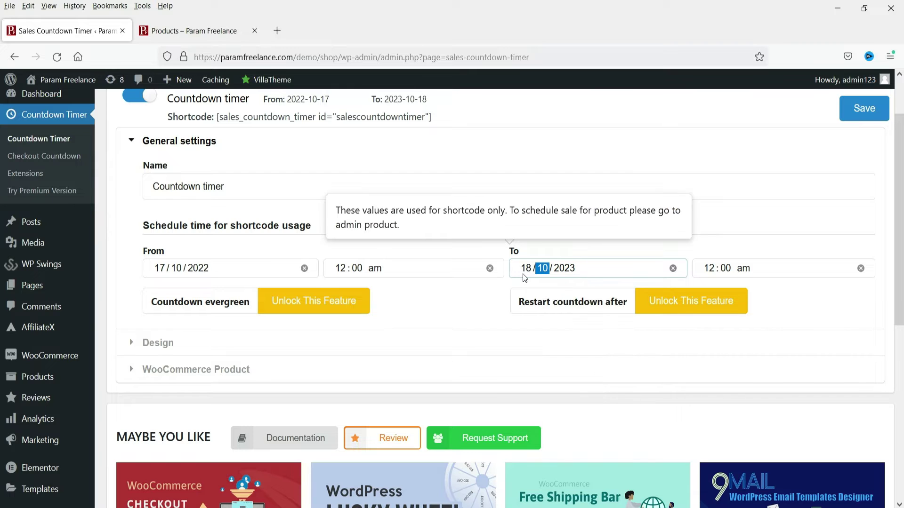
pyautogui.click(536, 271)
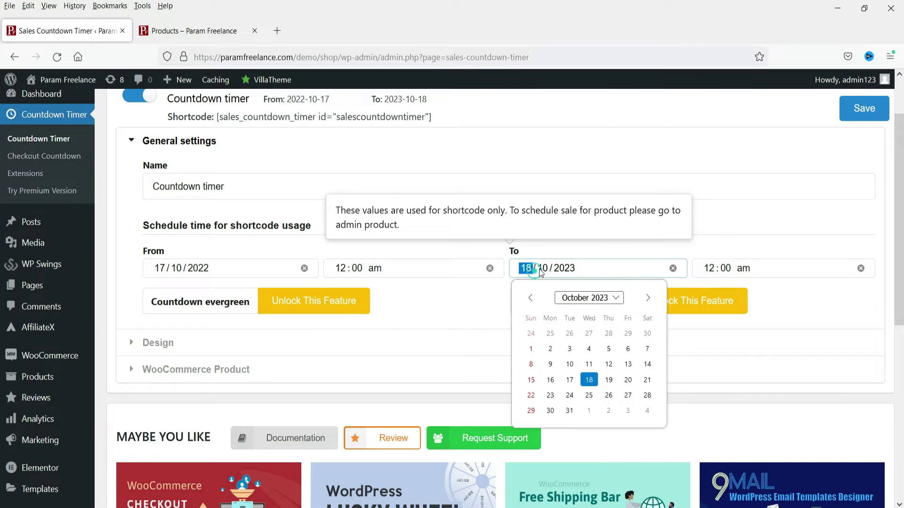
pyautogui.click(588, 380)
pyautogui.click(442, 298)
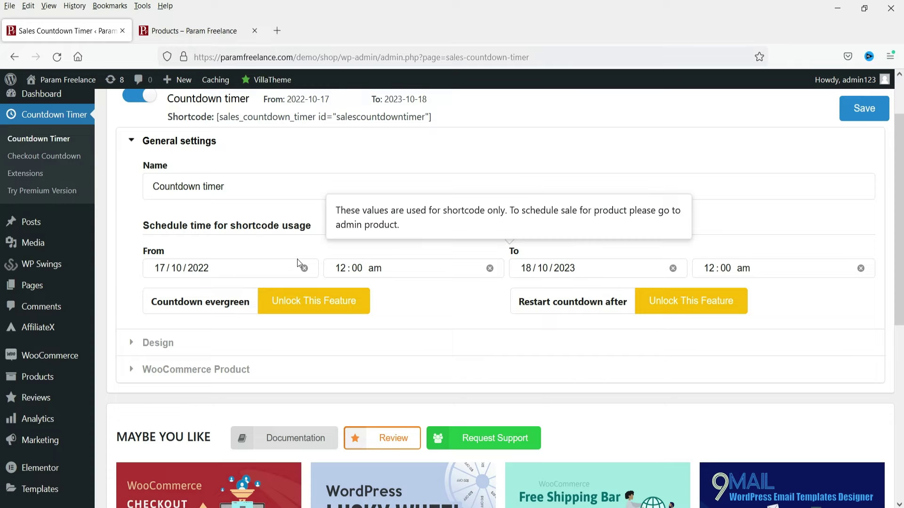
pyautogui.scroll(-3, 150, 227)
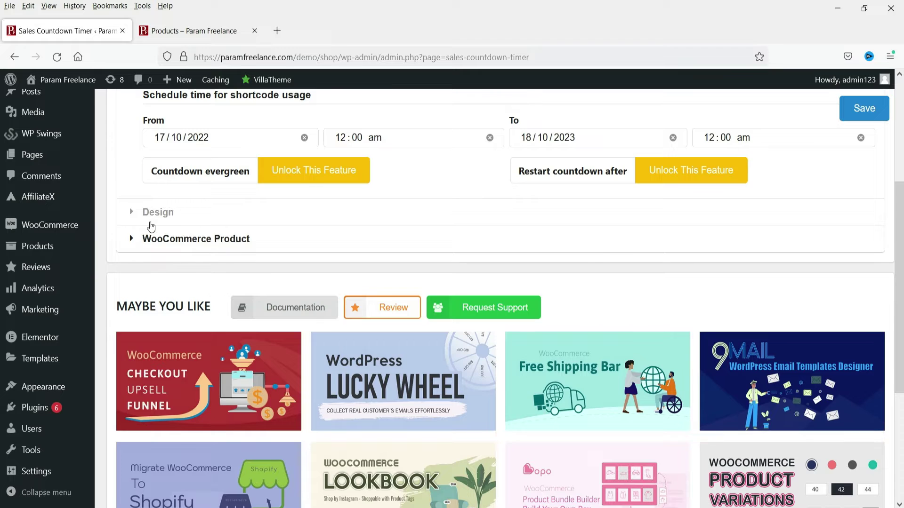
# Expand Design to review the 'Hurry Up! Offer ends in {countdown_timer}' message and display types
pyautogui.click(151, 215)
pyautogui.scroll(-3, 509, 238)
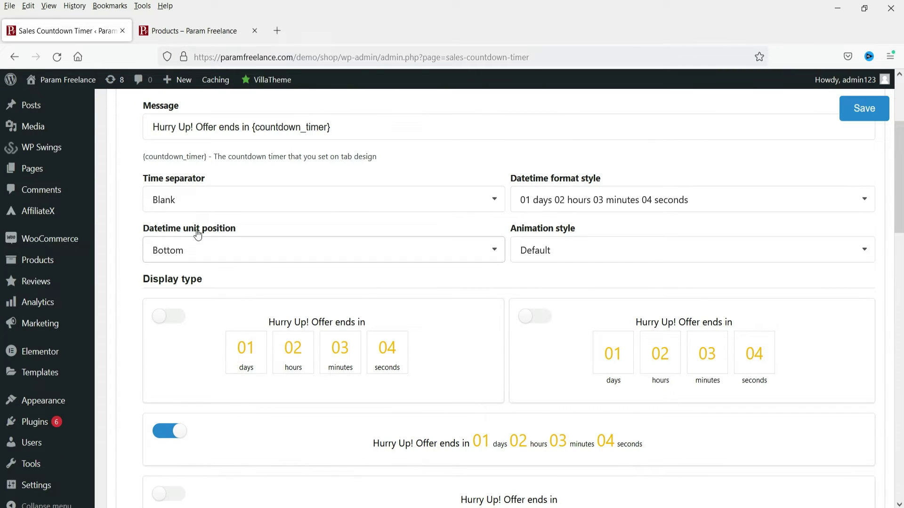
pyautogui.scroll(-2, 643, 349)
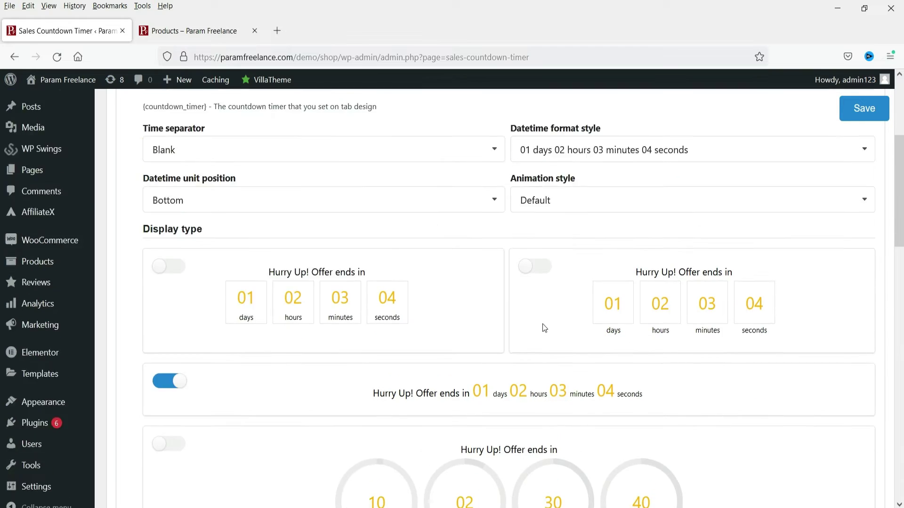
pyautogui.scroll(3, 546, 323)
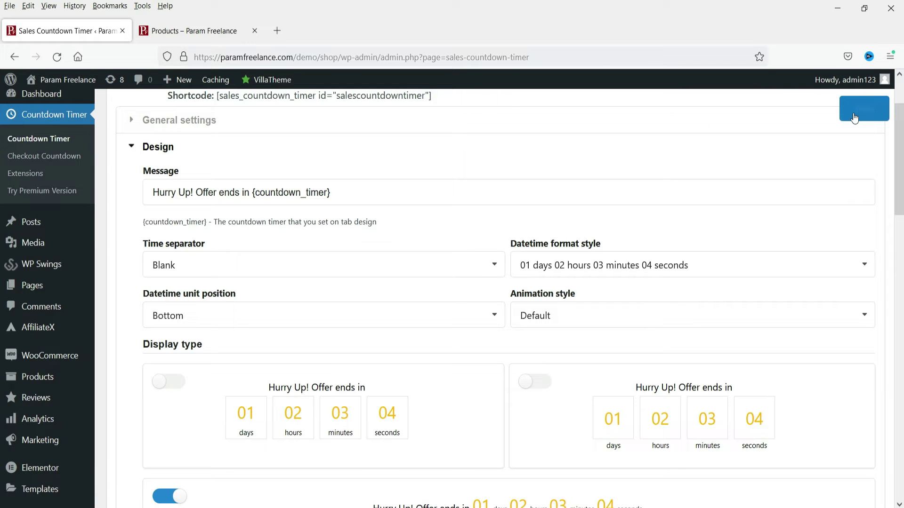
# Reload the shop tab, open the admin Pages list in a second tab, then return to timer settings
pyautogui.click(193, 31)
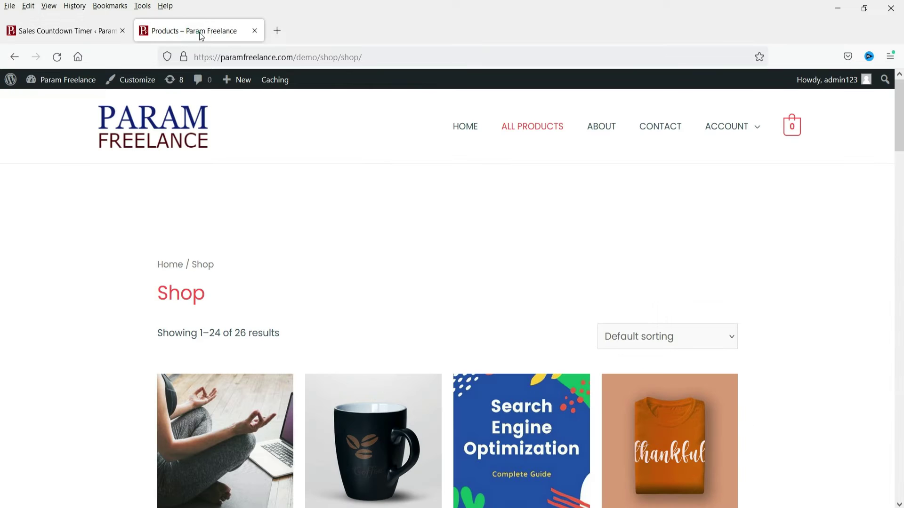
pyautogui.click(57, 56)
pyautogui.moveTo(61, 79)
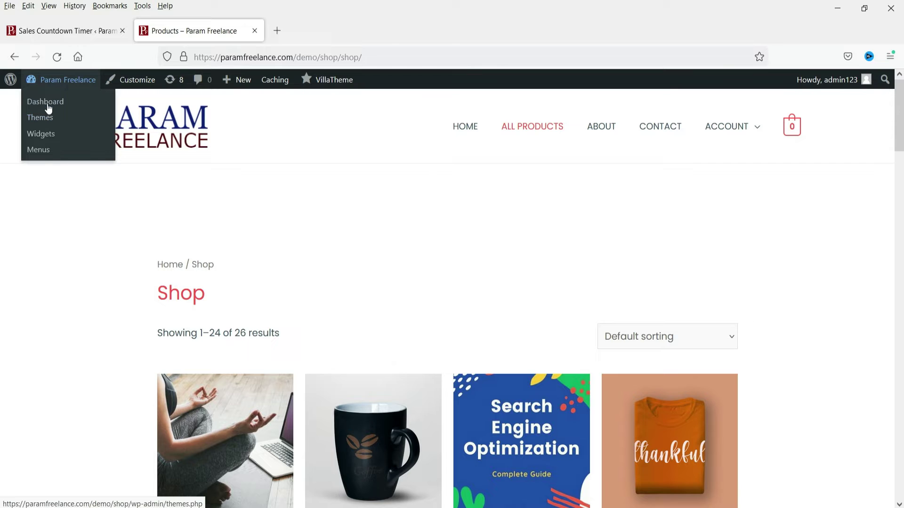
pyautogui.click(47, 100)
pyautogui.moveTo(325, 28); pyautogui.dragTo(198, 31)
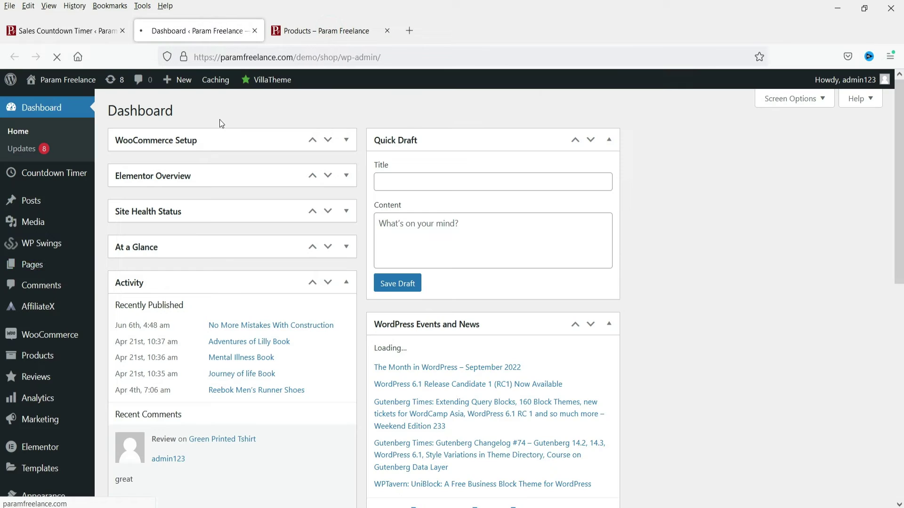
pyautogui.click(32, 263)
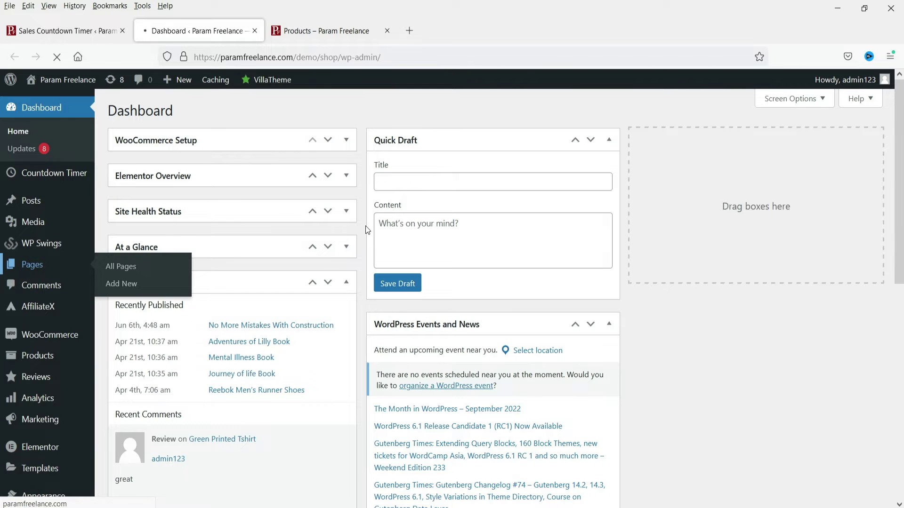
pyautogui.scroll(-10, 365, 230)
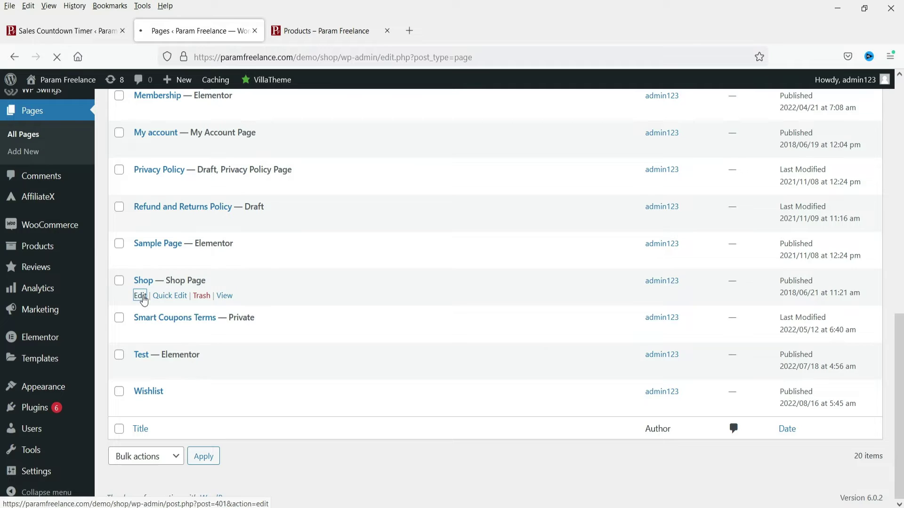
pyautogui.hotkey('ctrl', 'shift', 'Tab')
# Paste the [sales_countdown_timer id="salescountdowntimer"] shortcode into the Shop page and update it
pyautogui.click(695, 160)
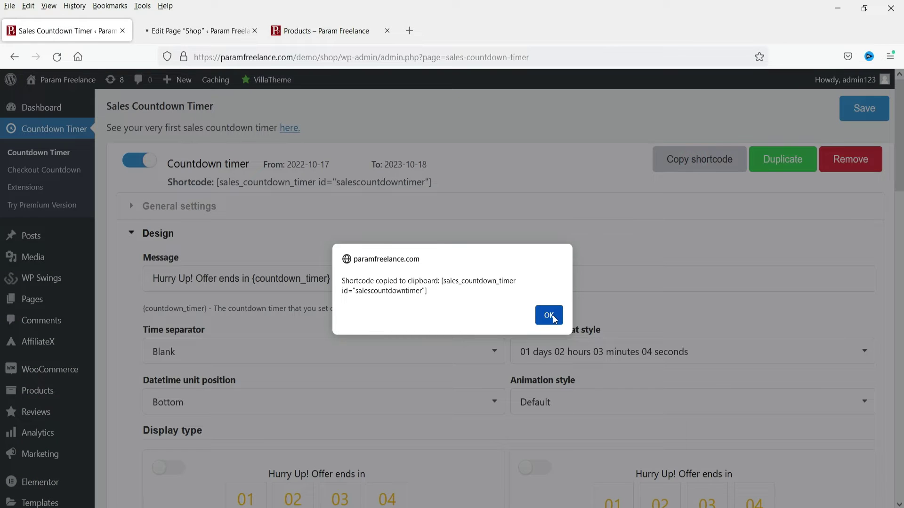
pyautogui.click(554, 319)
pyautogui.hotkey('ctrl', 'Tab')
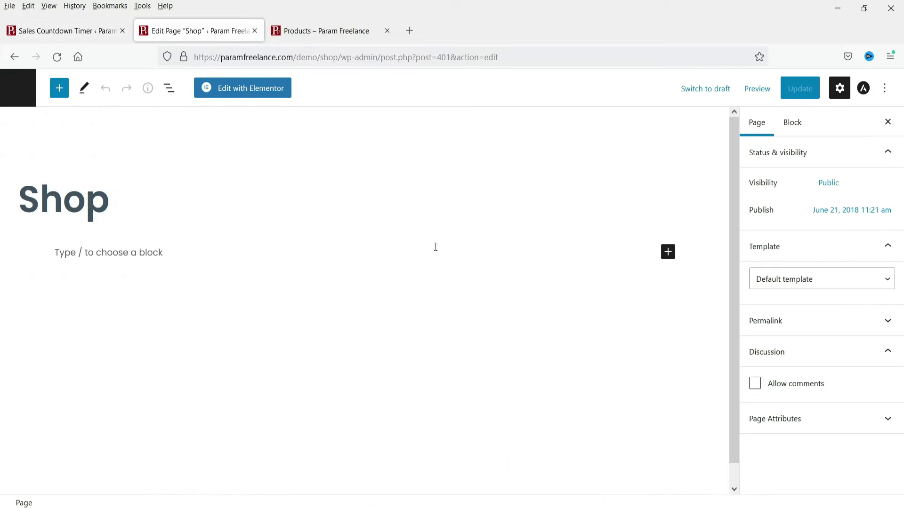
pyautogui.click(152, 257)
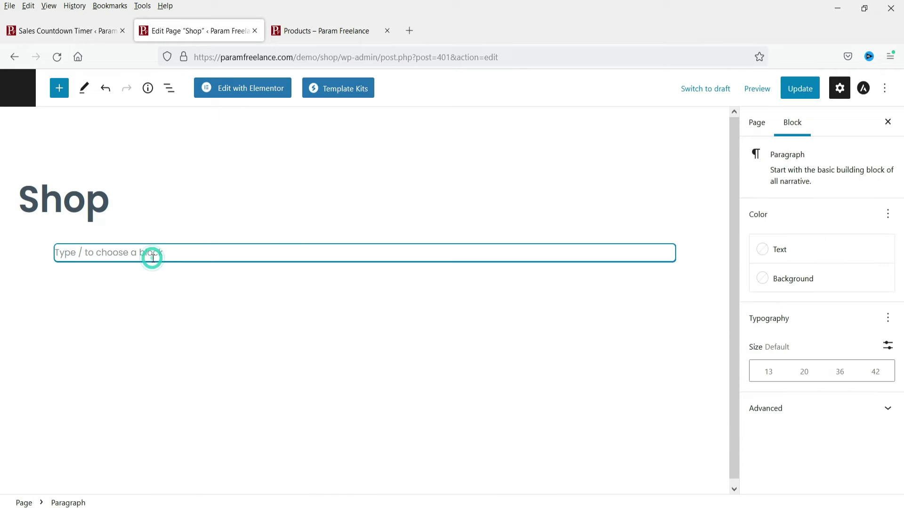
pyautogui.hotkey('ctrl', 'v')
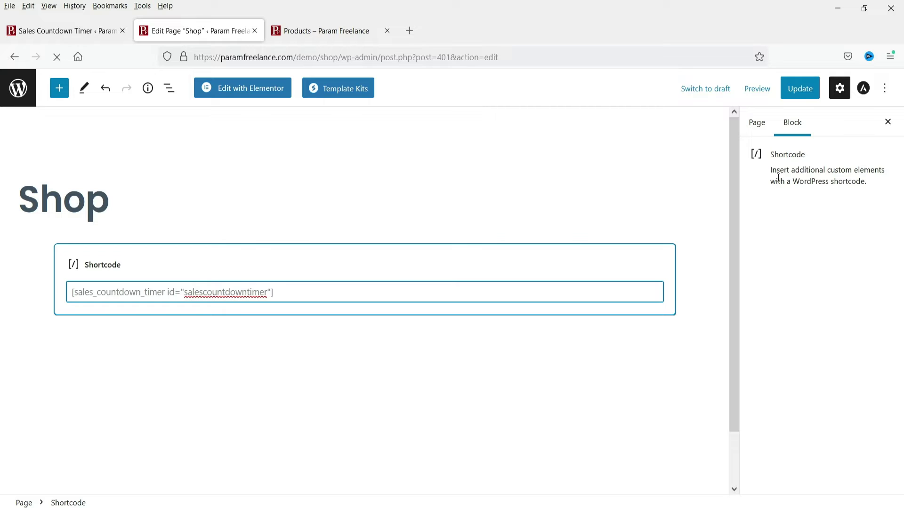
pyautogui.click(800, 88)
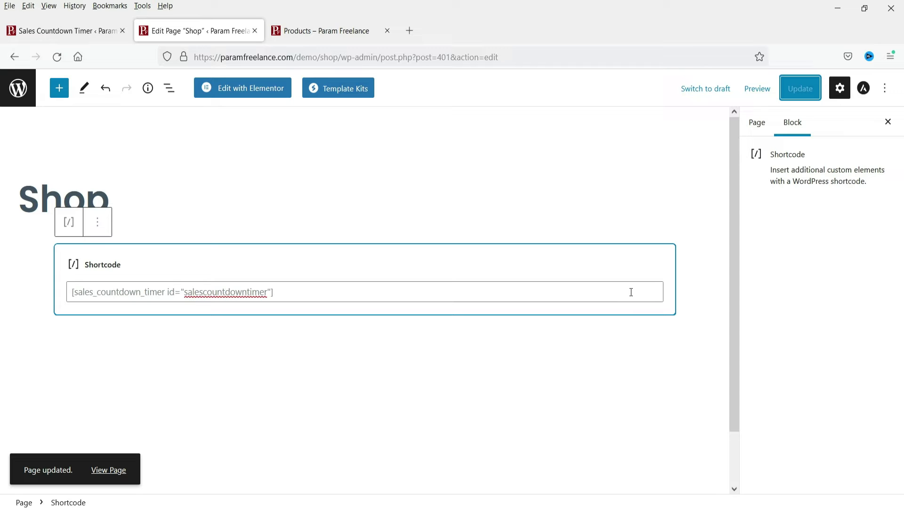
pyautogui.click(343, 33)
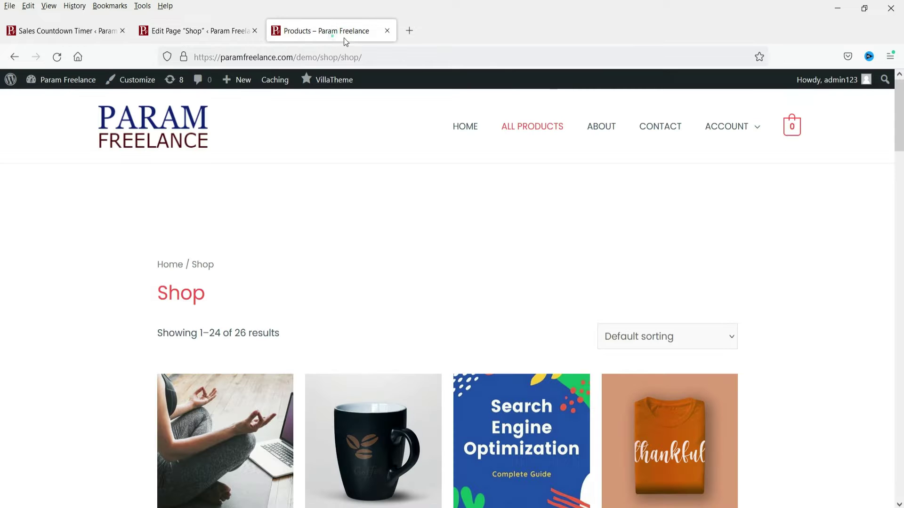
# Reload the storefront Shop page to see the Hurry Up! countdown, then go back to settings
pyautogui.click(55, 65)
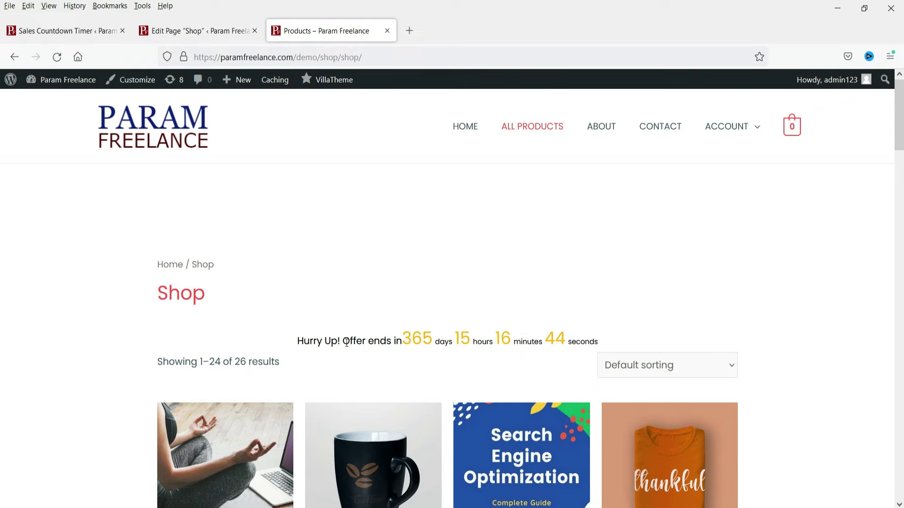
pyautogui.click(66, 31)
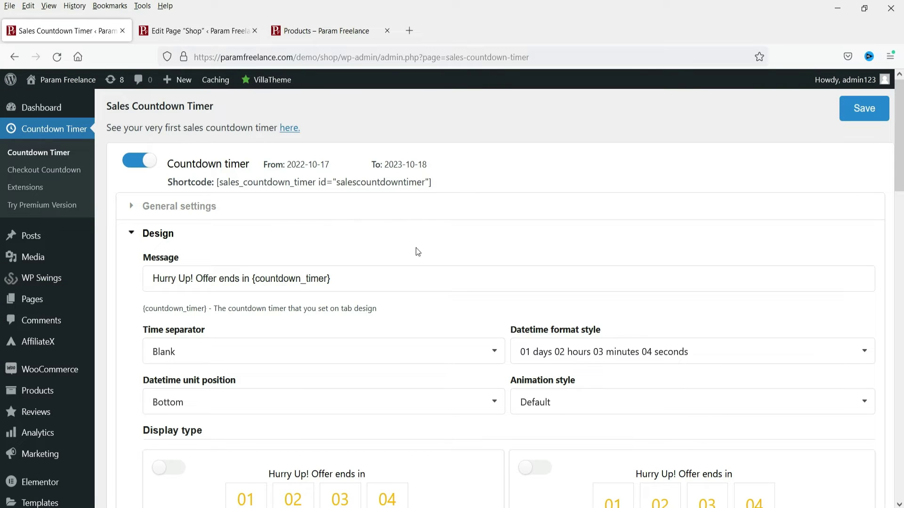
# Turn on the circle-style countdown display type and open the Countdown timer color swatch
pyautogui.scroll(-3, 423, 249)
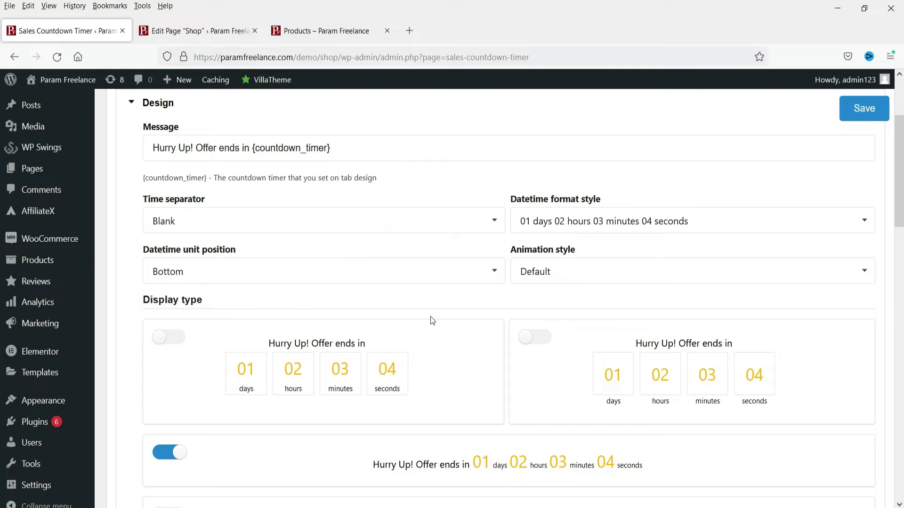
pyautogui.scroll(-4, 432, 321)
pyautogui.scroll(3, 186, 289)
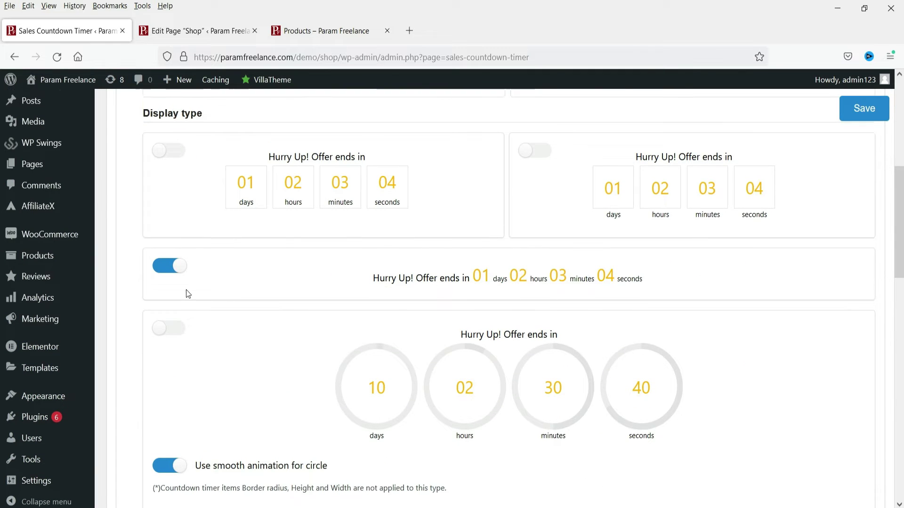
pyautogui.scroll(-3, 726, 303)
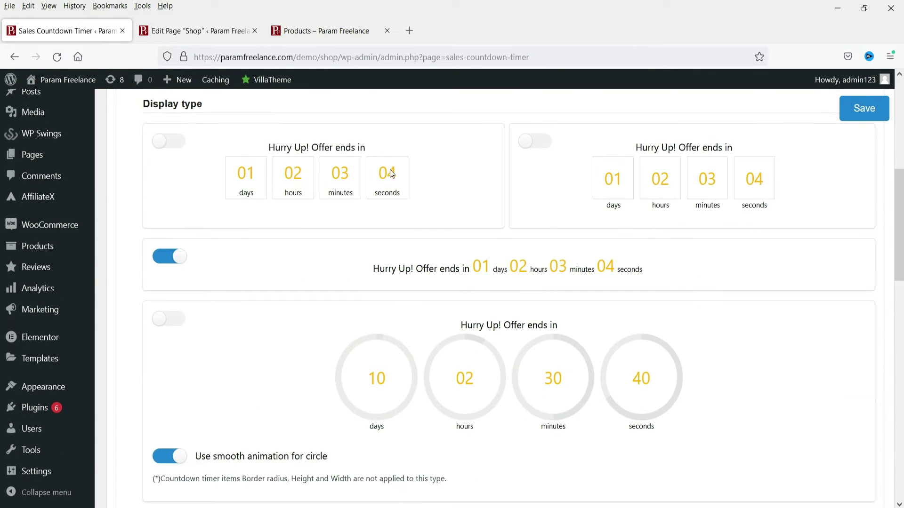
pyautogui.scroll(-2, 377, 339)
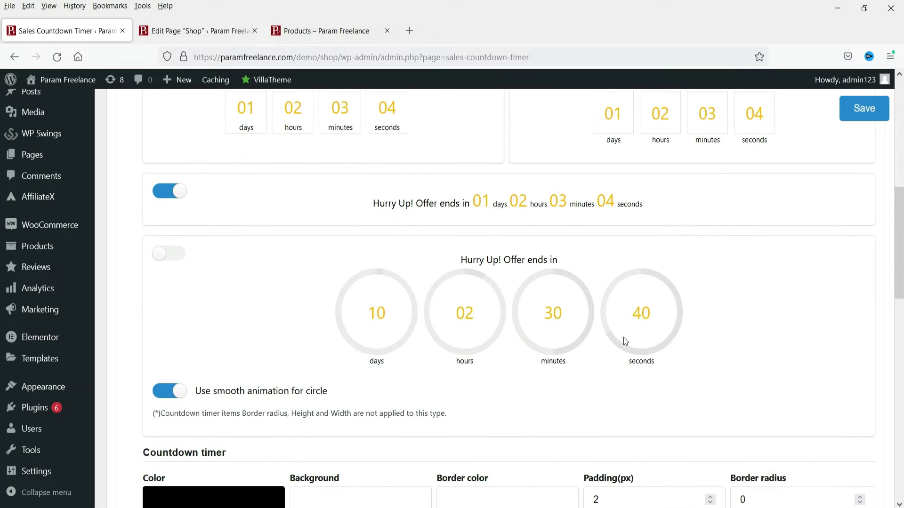
pyautogui.scroll(2, 625, 341)
pyautogui.click(167, 316)
pyautogui.scroll(-3, 451, 324)
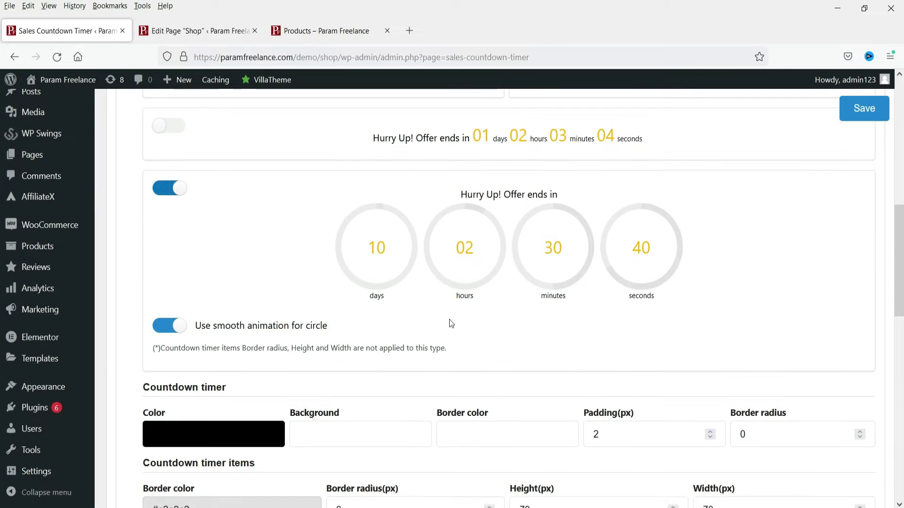
pyautogui.scroll(-3, 451, 324)
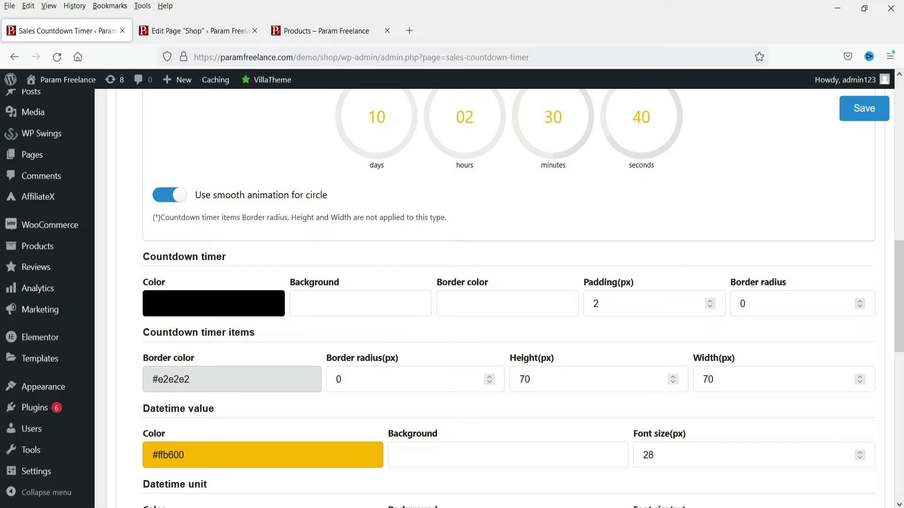
pyautogui.click(214, 303)
# Make the countdown timer colour red and the timer items' border dark red (#a51717)
pyautogui.moveTo(209, 400); pyautogui.dragTo(208, 374)
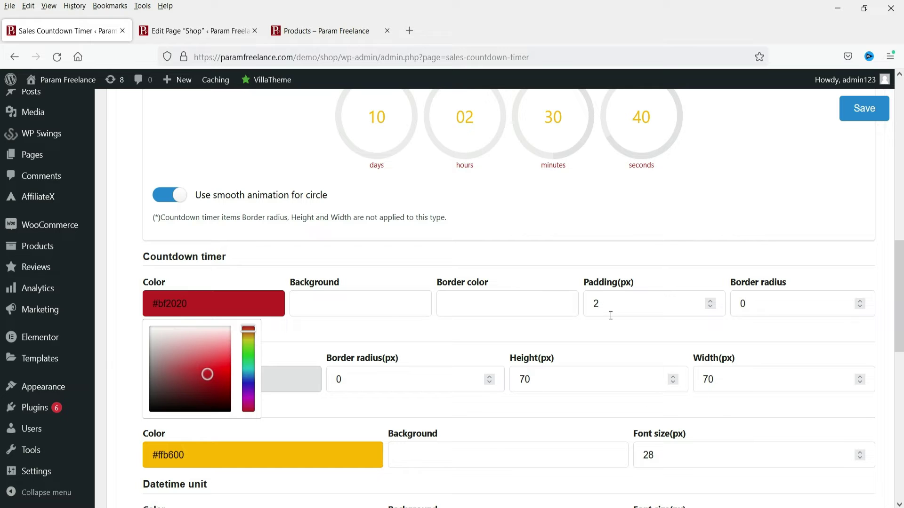
pyautogui.click(414, 339)
pyautogui.click(186, 379)
pyautogui.click(211, 456)
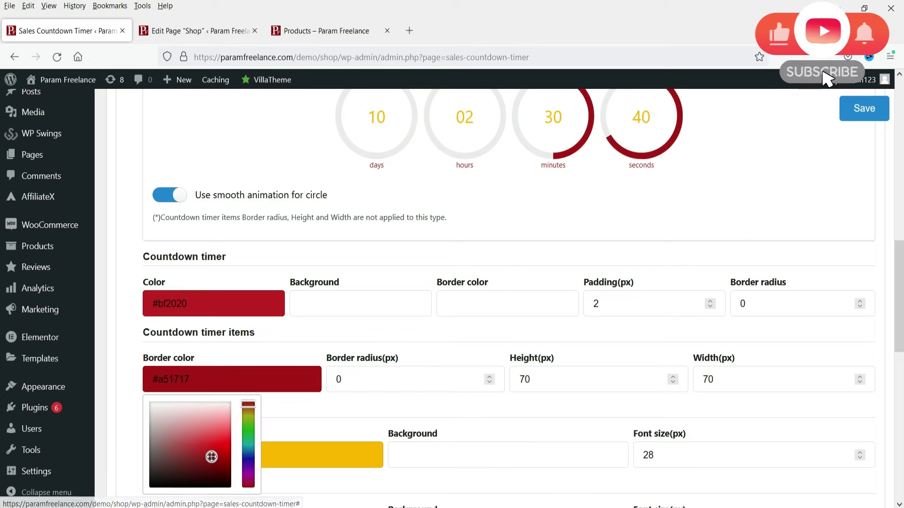
# Set the datetime value font size to 30 and its colour to blue (#003fff)
pyautogui.scroll(2, 680, 225)
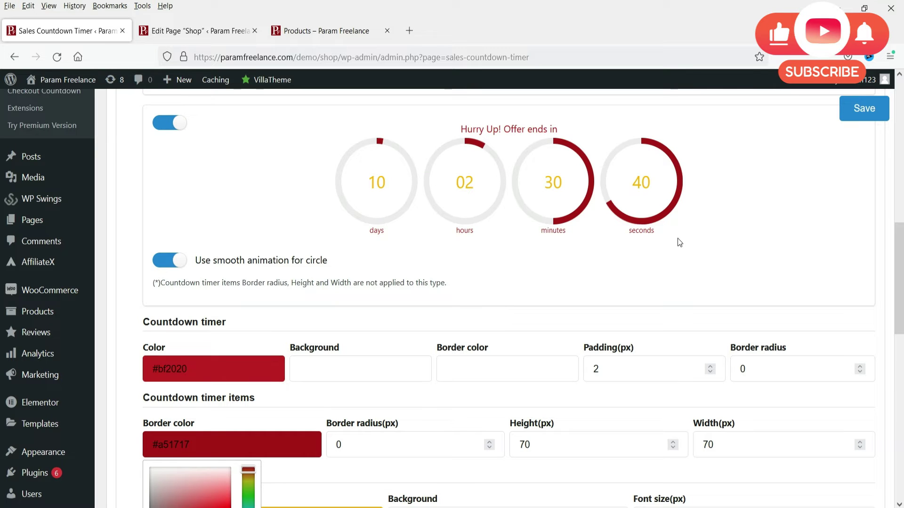
pyautogui.scroll(-3, 563, 249)
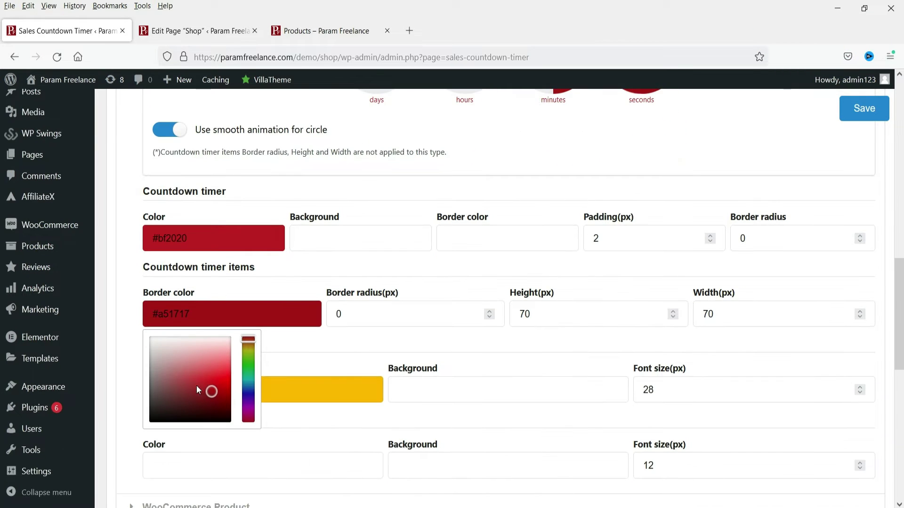
pyautogui.click(668, 386)
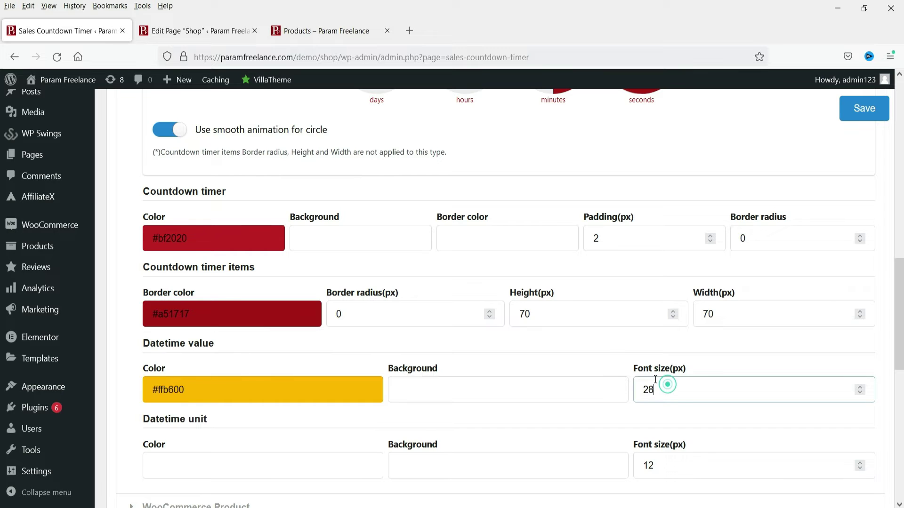
pyautogui.scroll(3, 489, 232)
pyautogui.scroll(-4, 642, 284)
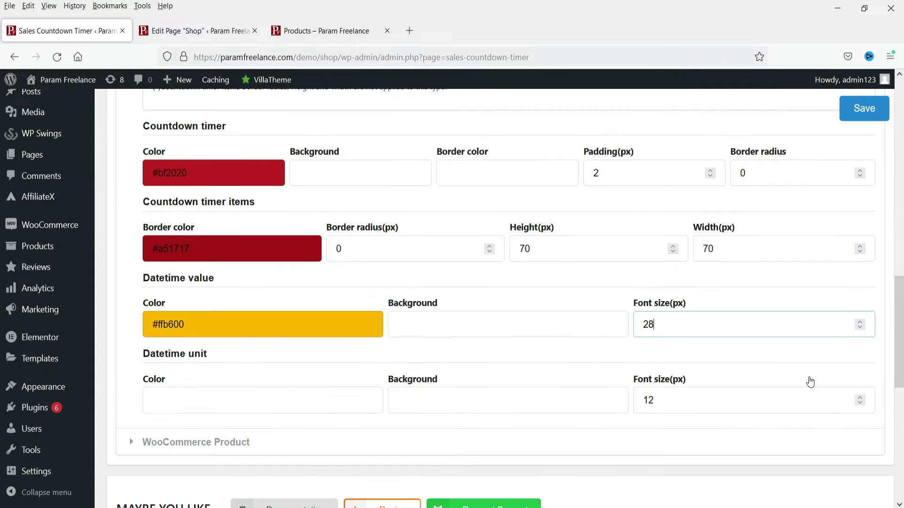
pyautogui.click(860, 322)
pyautogui.scroll(5, 394, 257)
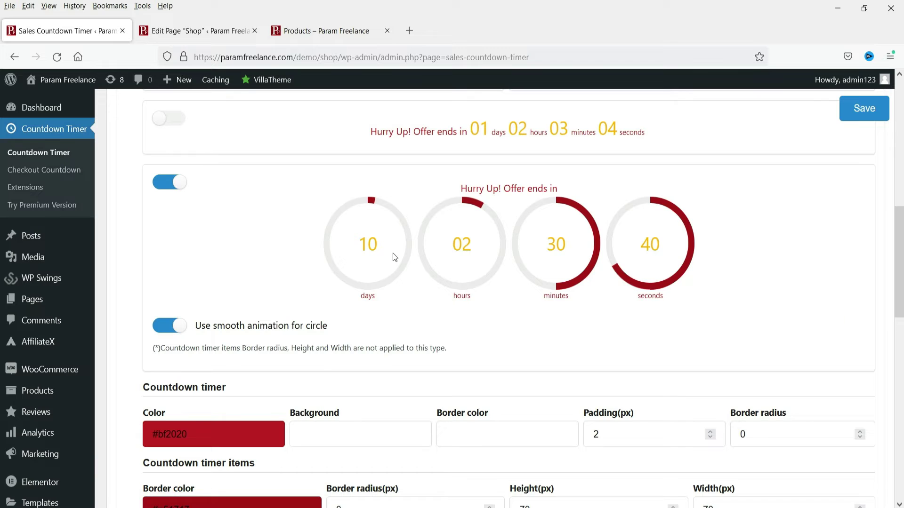
pyautogui.scroll(-5, 417, 276)
pyautogui.click(204, 326)
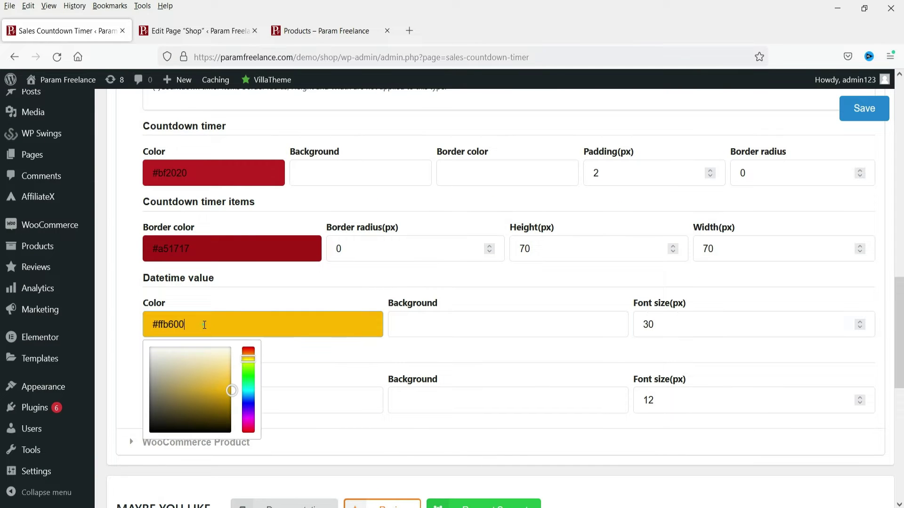
pyautogui.click(248, 407)
# Set the timer item height and width to 50
pyautogui.scroll(5, 202, 341)
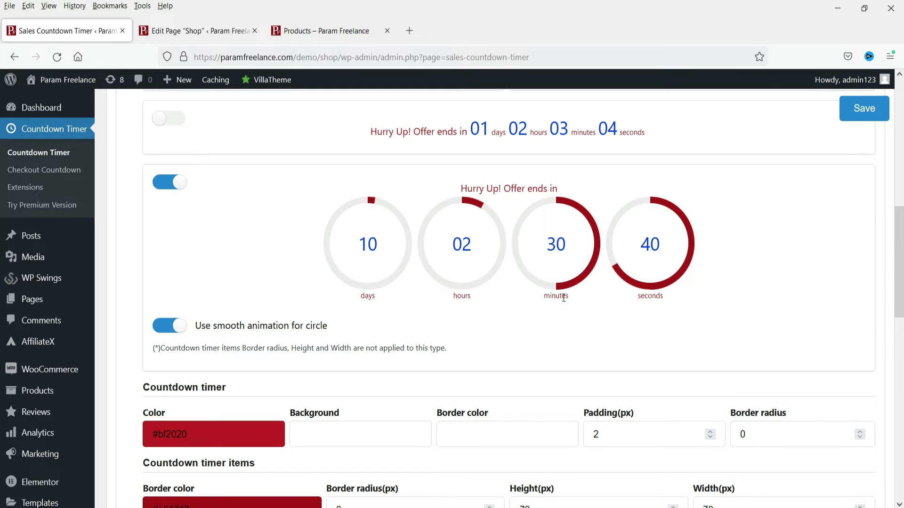
pyautogui.scroll(-4, 564, 298)
pyautogui.doubleClick(563, 314)
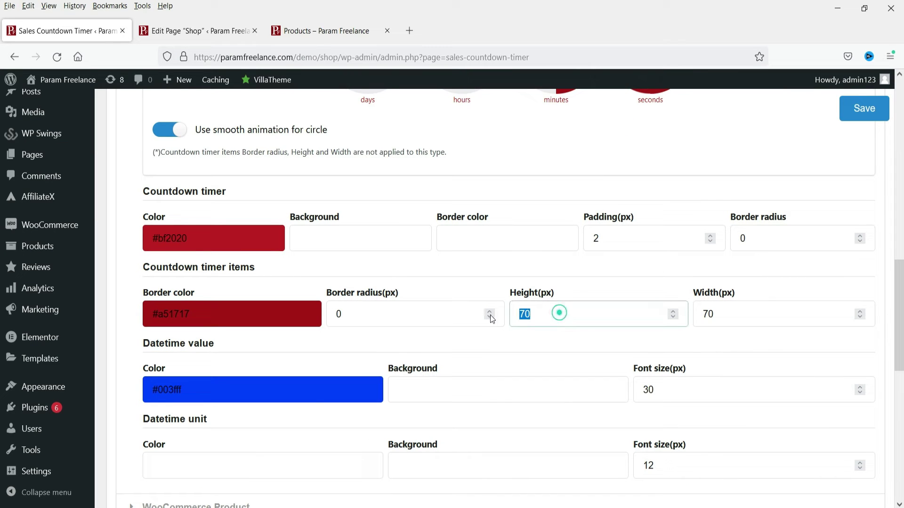
pyautogui.write('50')
pyautogui.doubleClick(722, 316)
pyautogui.write('50')
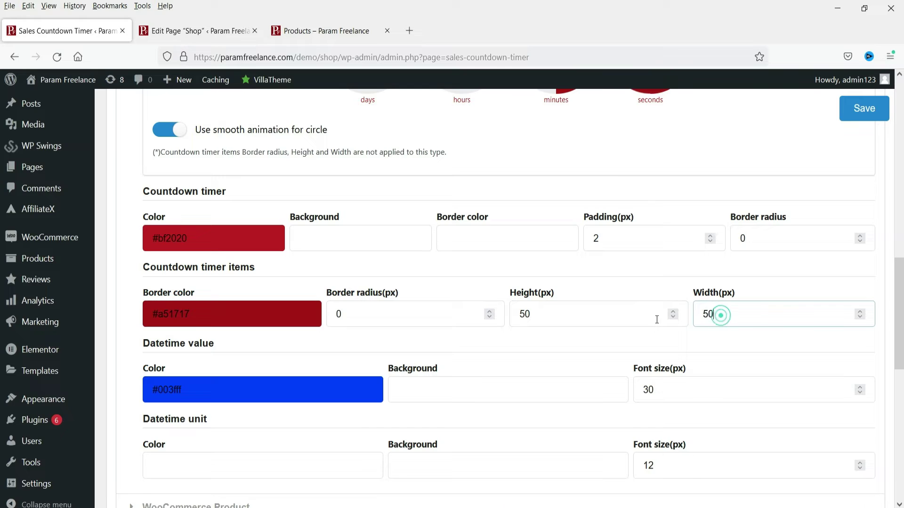
# Give the datetime unit labels a dark colour and font size 20, save, and view the Shop page
pyautogui.scroll(-4, 658, 317)
pyautogui.click(212, 269)
pyautogui.click(205, 367)
pyautogui.click(728, 271)
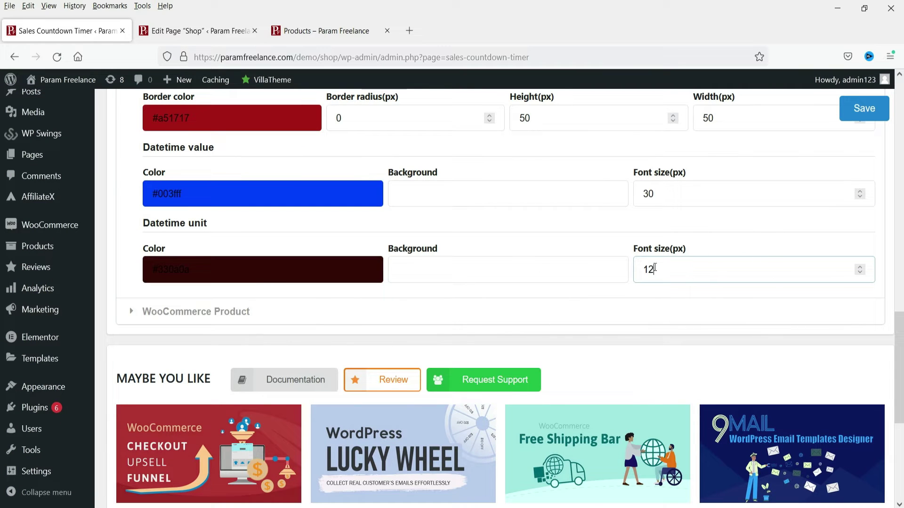
pyautogui.scroll(7, 537, 266)
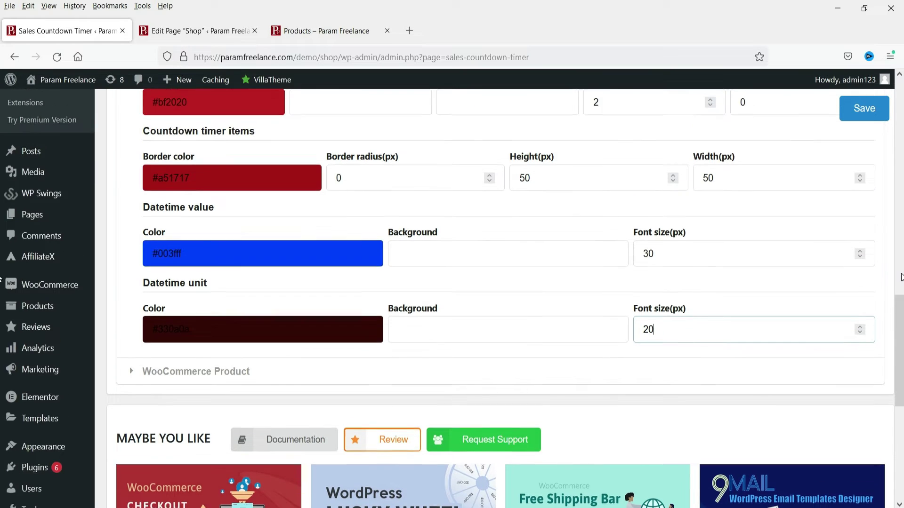
pyautogui.click(379, 241)
pyautogui.scroll(-2, 701, 228)
pyautogui.scroll(2, 700, 228)
pyautogui.click(856, 112)
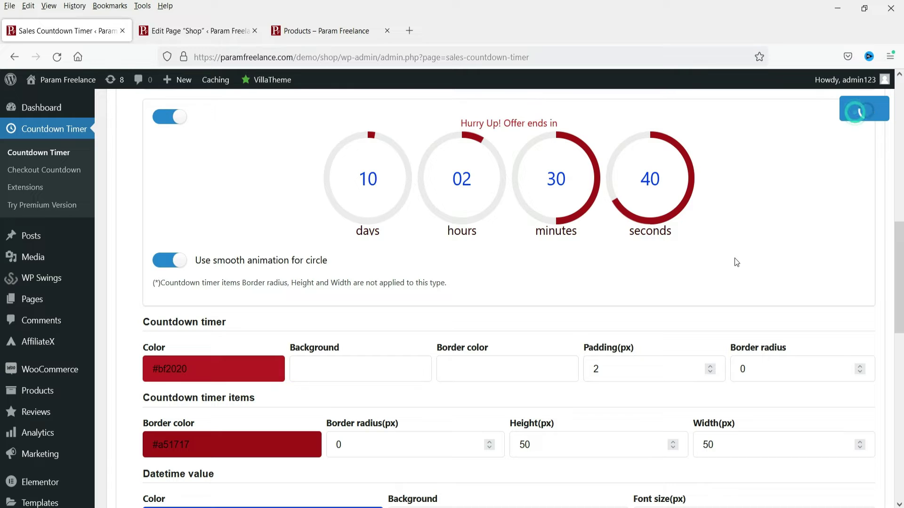
pyautogui.click(302, 32)
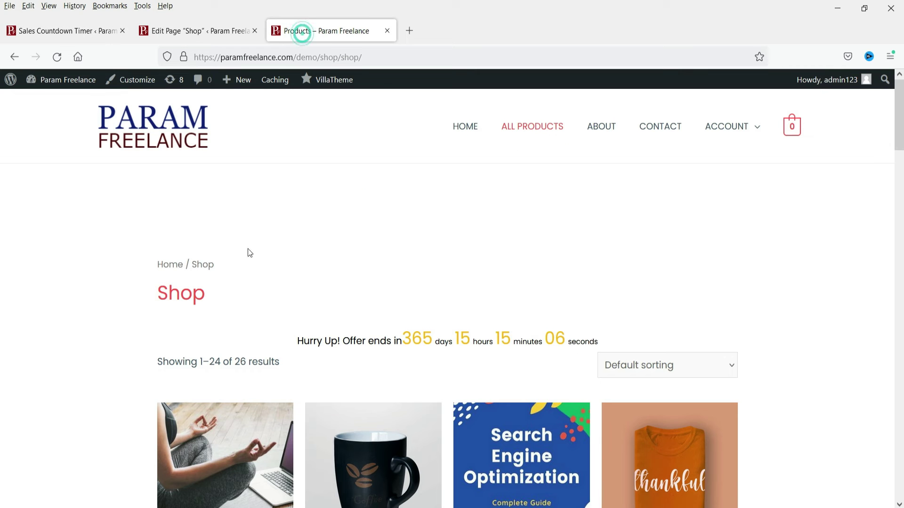
# Reload the Shop page to check the red-ringed circular countdown, then return to the countdown settings
pyautogui.click(57, 57)
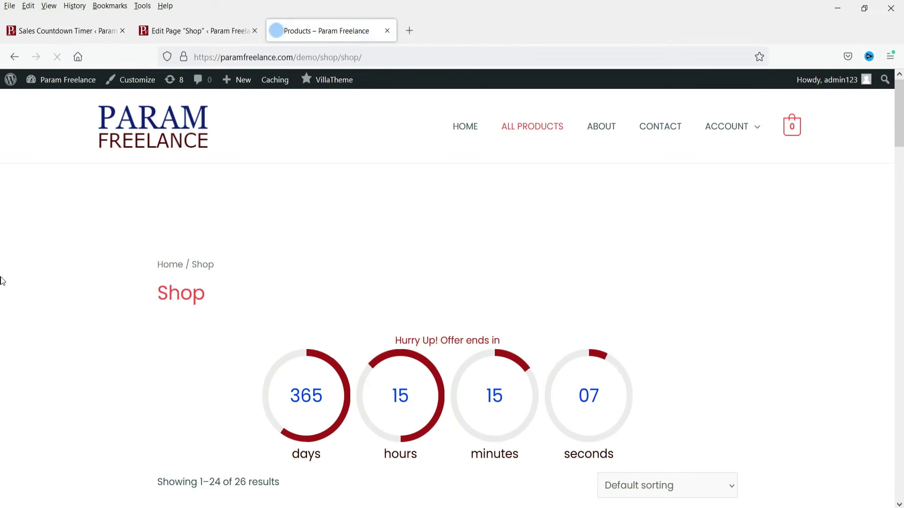
pyautogui.scroll(-4, 665, 272)
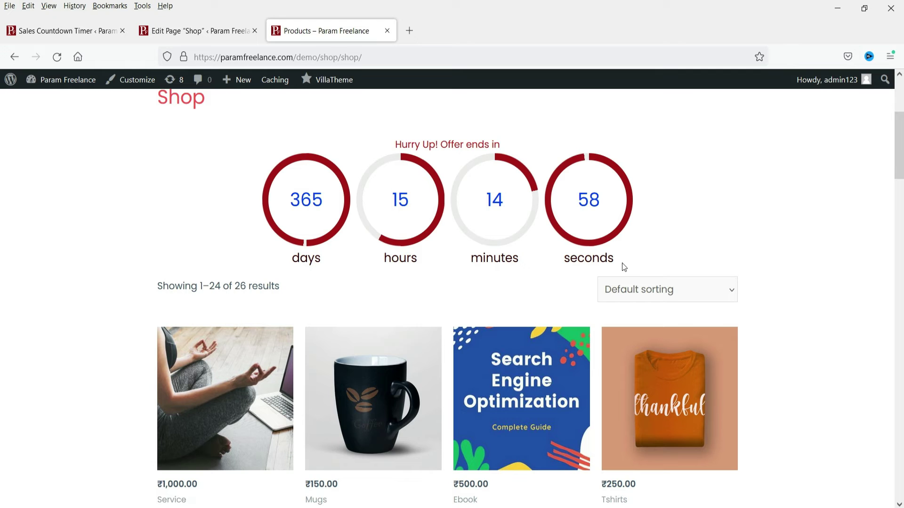
pyautogui.click(101, 32)
pyautogui.scroll(3, 282, 216)
pyautogui.scroll(8, 237, 209)
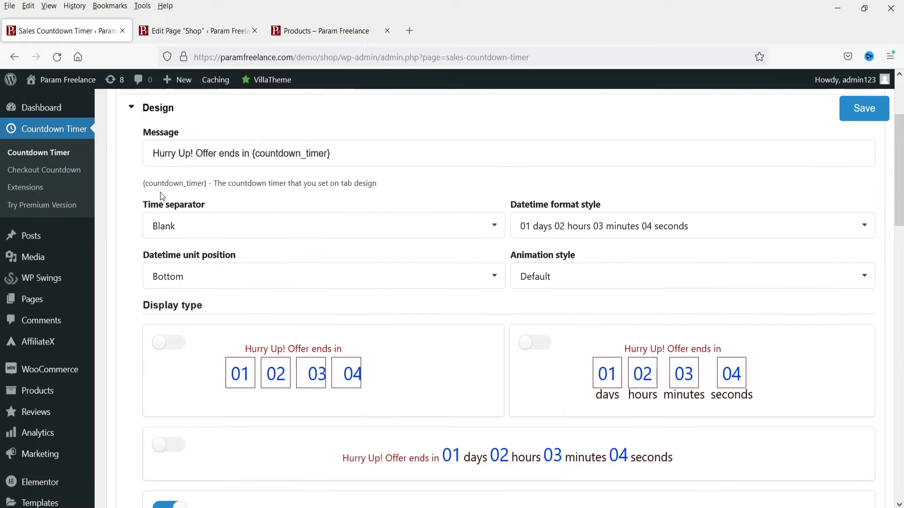
# Change the To date year to 2022 (18/11/2022), save, and reload the Shop page
pyautogui.click(162, 213)
pyautogui.scroll(-2, 445, 248)
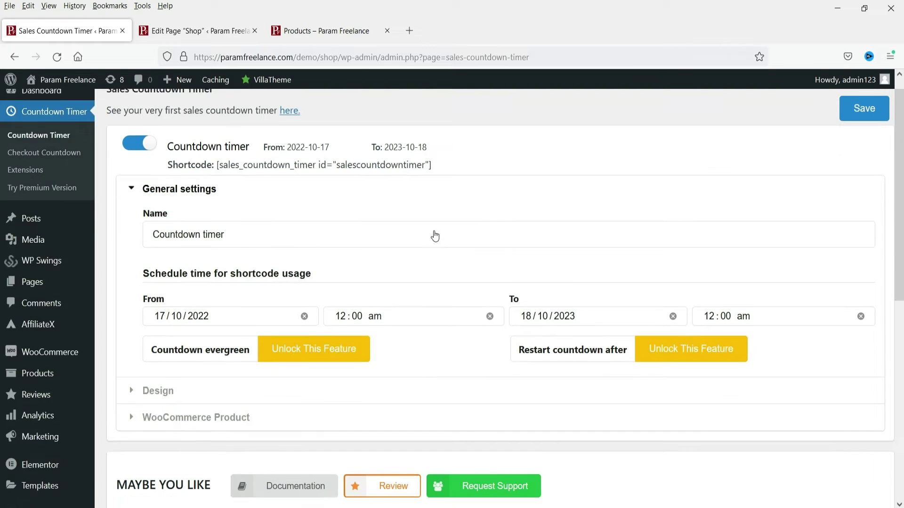
pyautogui.click(565, 269)
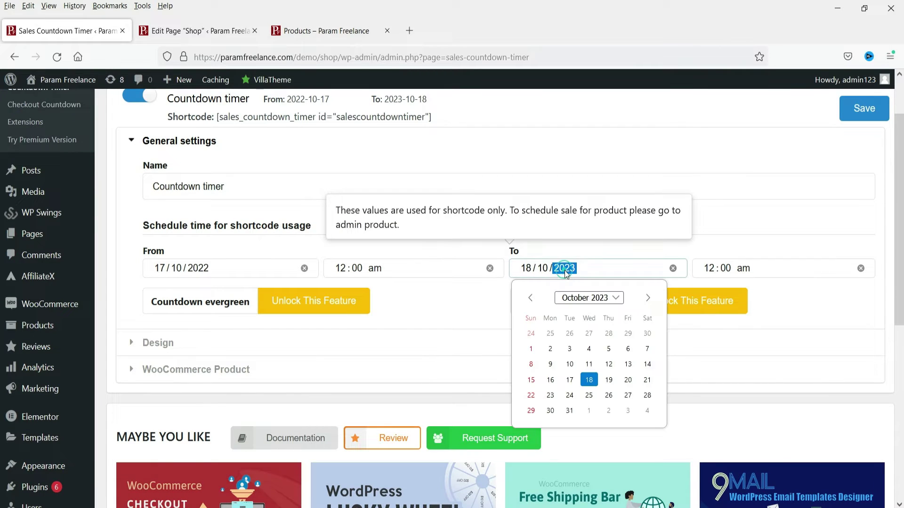
pyautogui.click(588, 298)
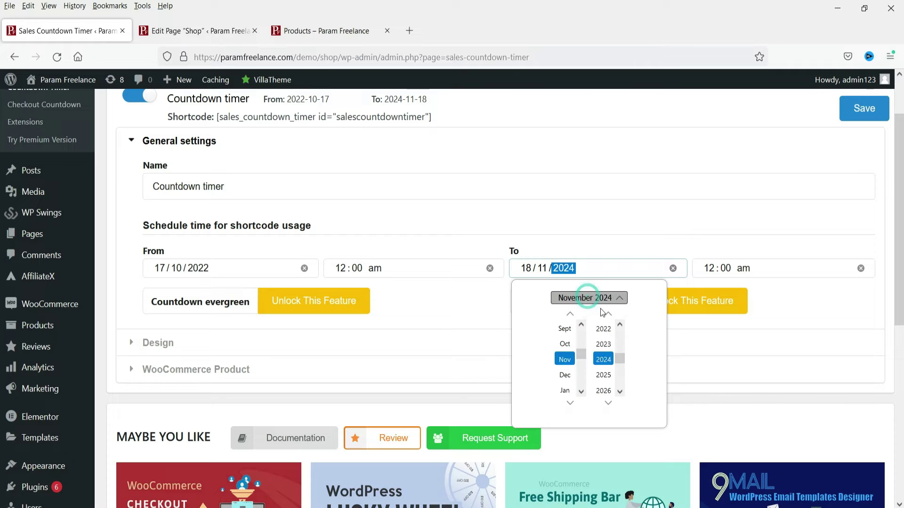
pyautogui.click(604, 328)
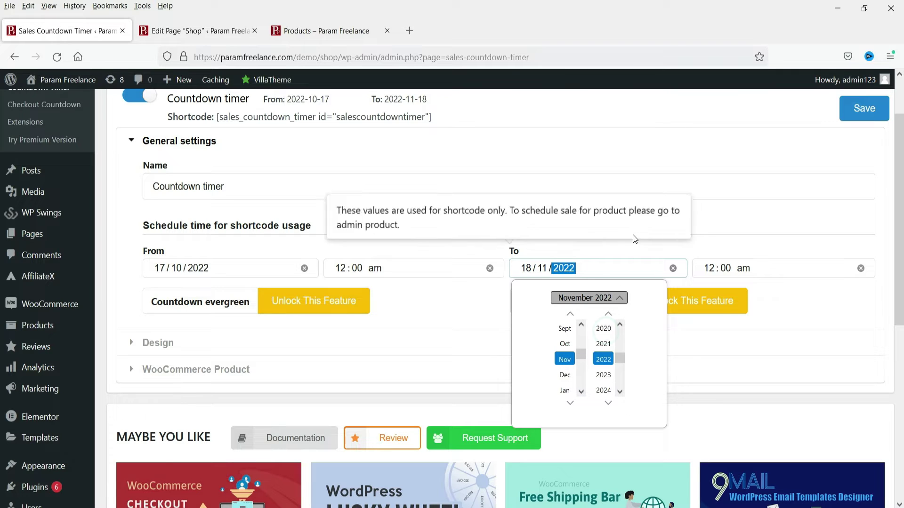
pyautogui.click(864, 108)
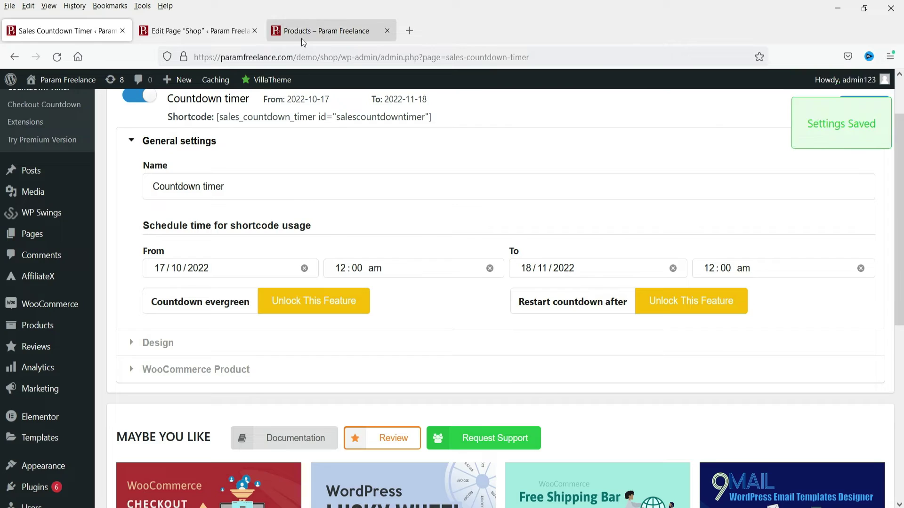
pyautogui.click(302, 40)
pyautogui.click(57, 57)
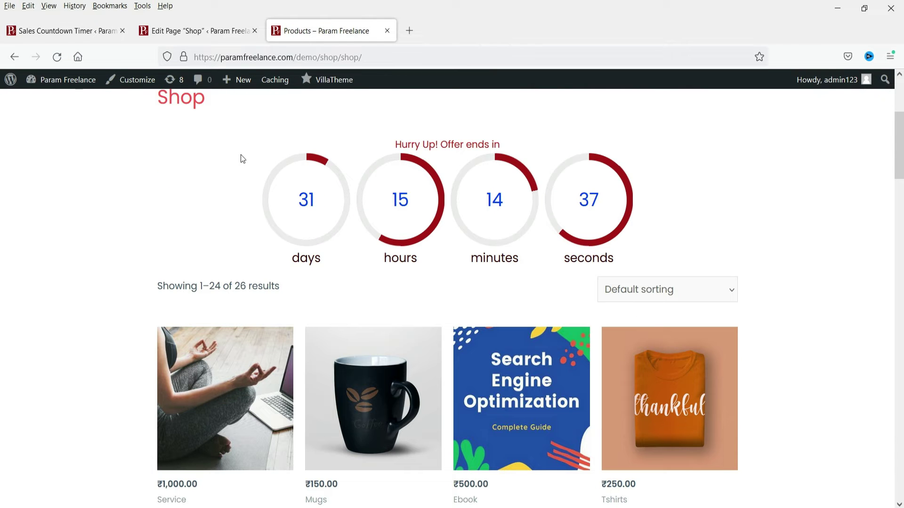
# Change the To date month to 10 (18/10/2022), save, and recheck the Shop page countdown
pyautogui.click(33, 30)
pyautogui.click(542, 269)
pyautogui.write('10 / 2022')
pyautogui.click(864, 108)
pyautogui.click(325, 31)
pyautogui.click(56, 57)
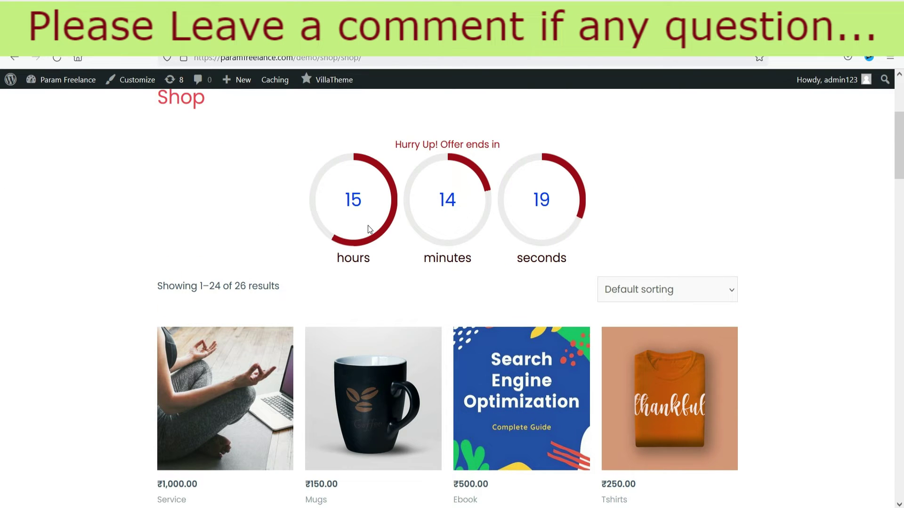
pyautogui.click(51, 31)
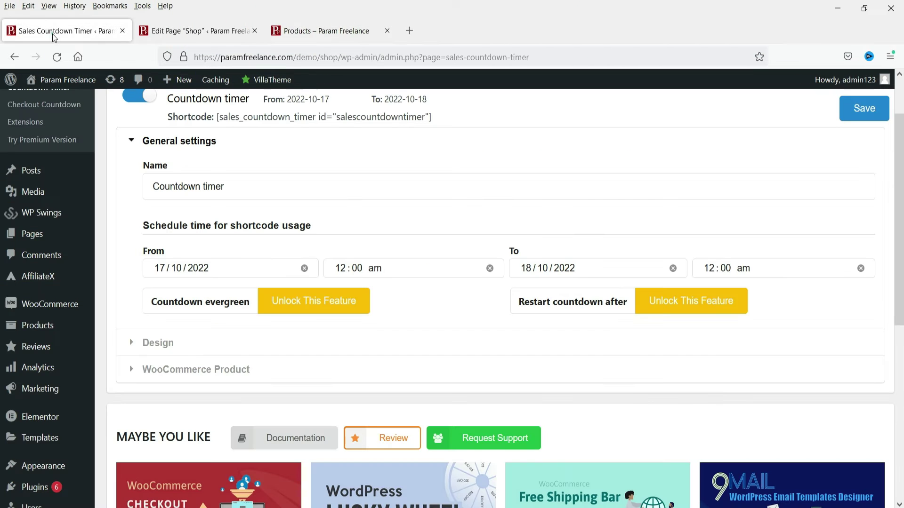
# Set the To date day to 19 (19/10/2022), save, and confirm the Shop shows 01 day
pyautogui.click(528, 270)
pyautogui.write('19')
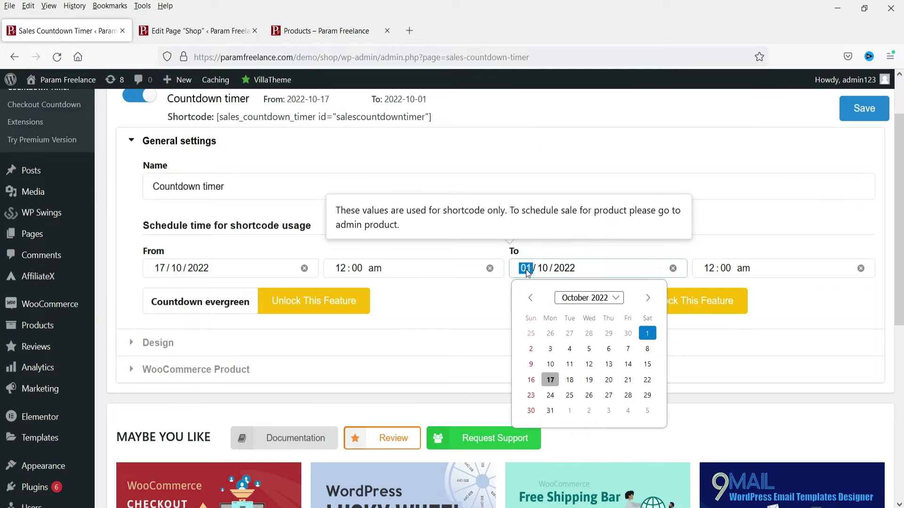
pyautogui.press('Escape')
pyautogui.click(868, 111)
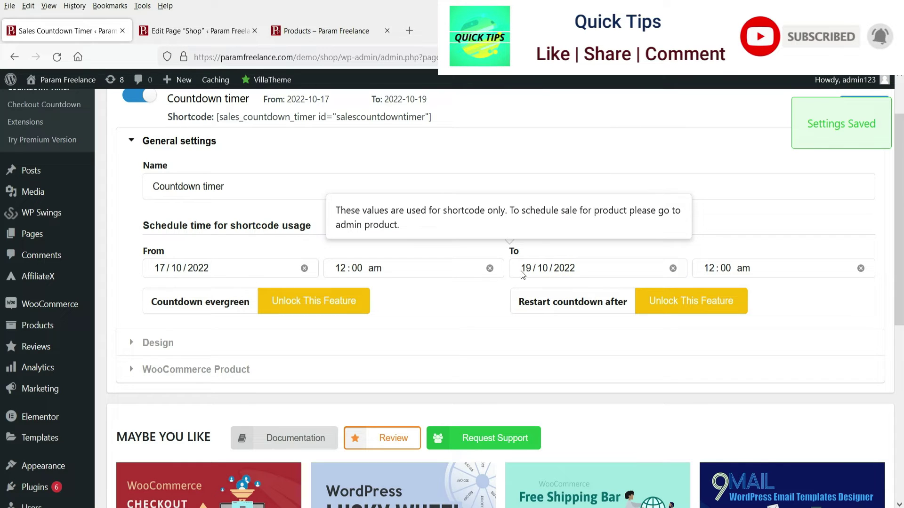
pyautogui.click(323, 28)
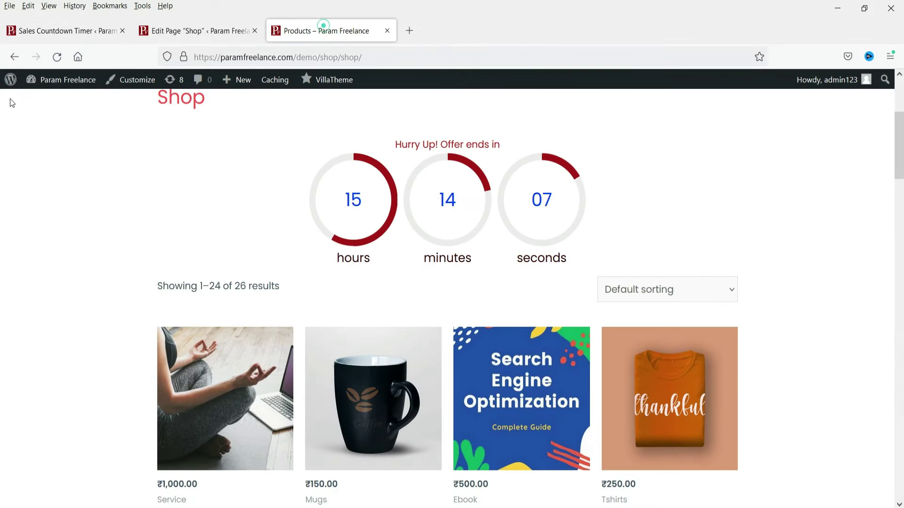
pyautogui.click(57, 58)
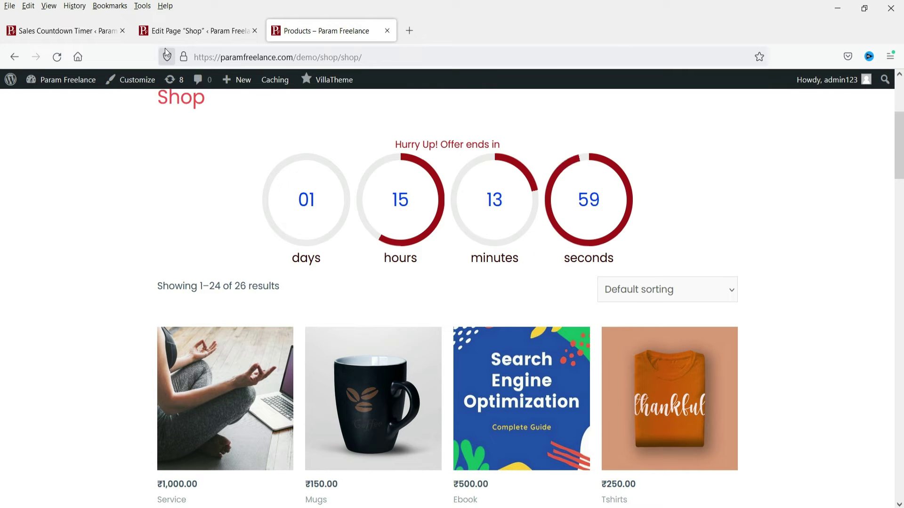
pyautogui.click(82, 31)
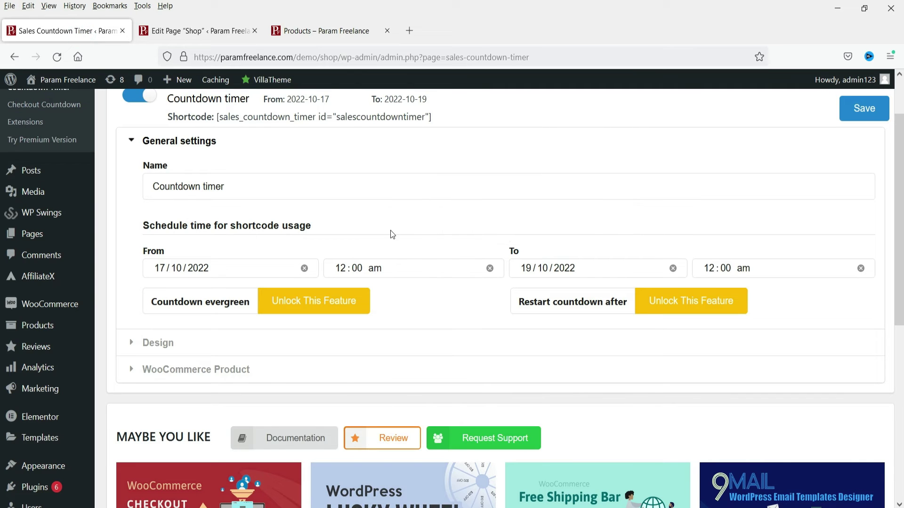
# Switch the display type to the boxed style with unit labels, save, and reload the Shop page
pyautogui.click(175, 347)
pyautogui.scroll(-4, 708, 199)
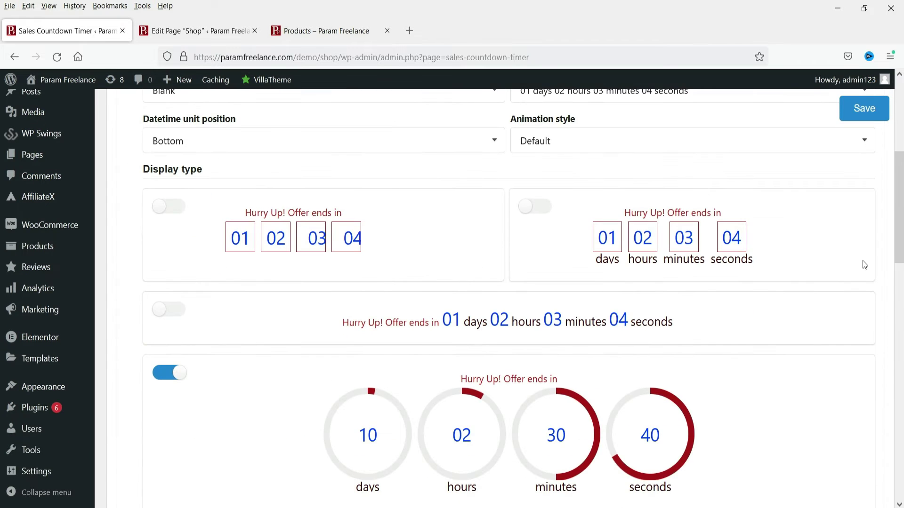
pyautogui.scroll(-3, 827, 250)
pyautogui.scroll(3, 827, 250)
pyautogui.click(534, 206)
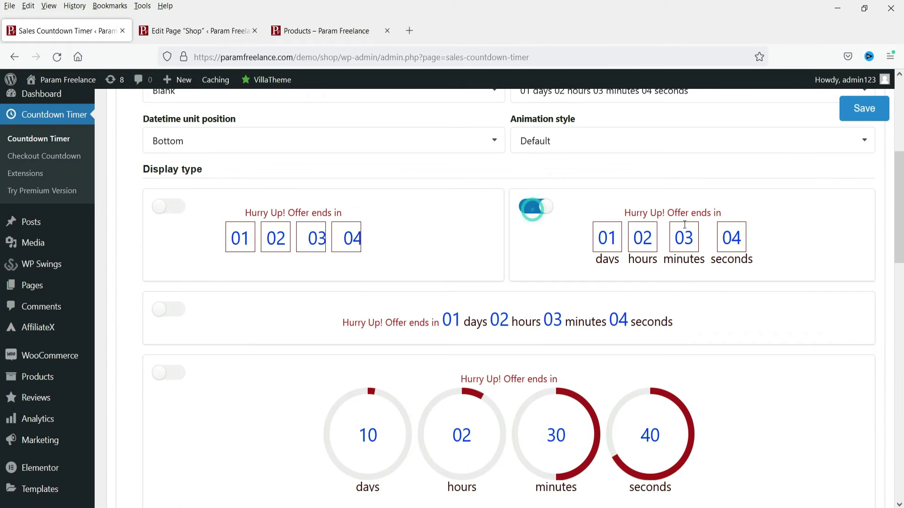
pyautogui.click(879, 117)
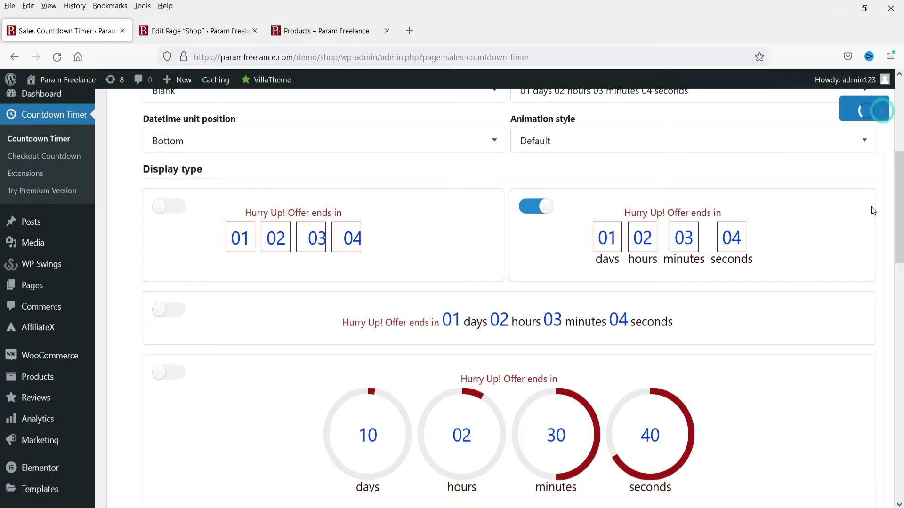
pyautogui.click(372, 31)
pyautogui.click(57, 57)
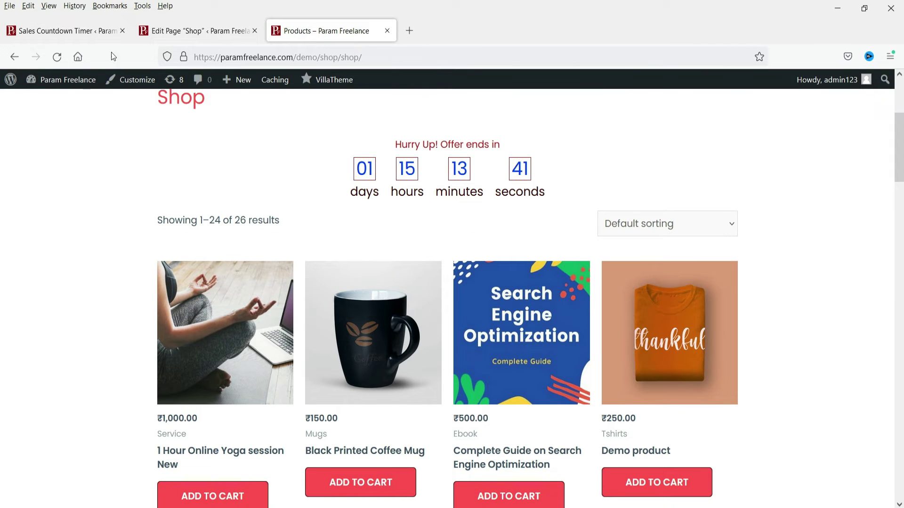
# Back in the countdown settings, re-select the circular display type
pyautogui.click(87, 32)
pyautogui.scroll(-4, 378, 257)
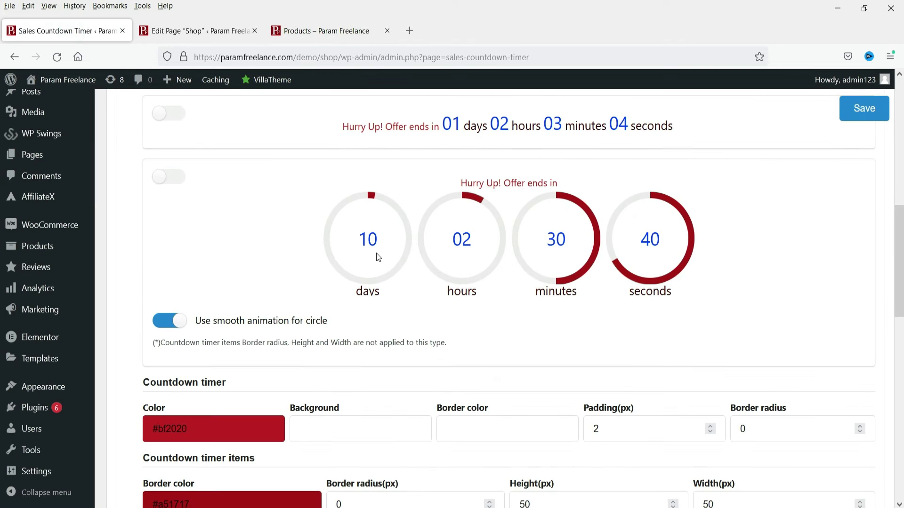
pyautogui.click(171, 182)
pyautogui.scroll(-4, 162, 292)
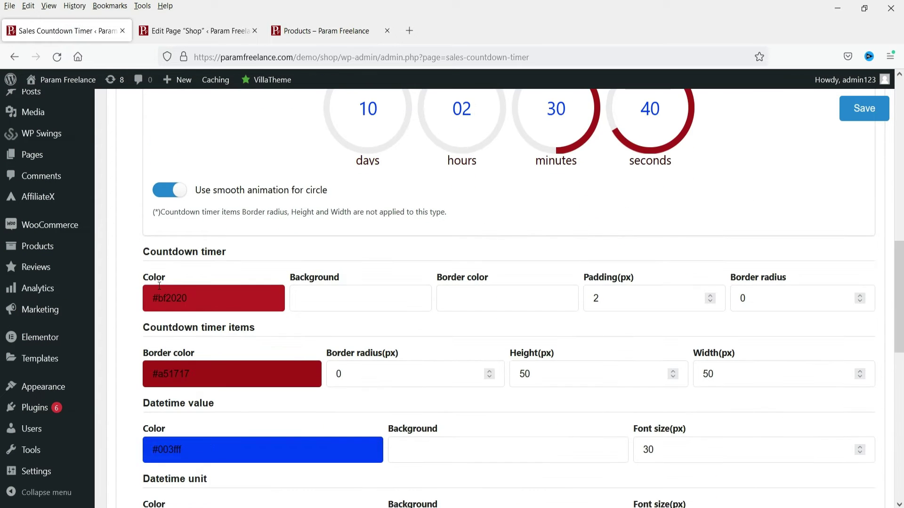
pyautogui.scroll(12, 163, 301)
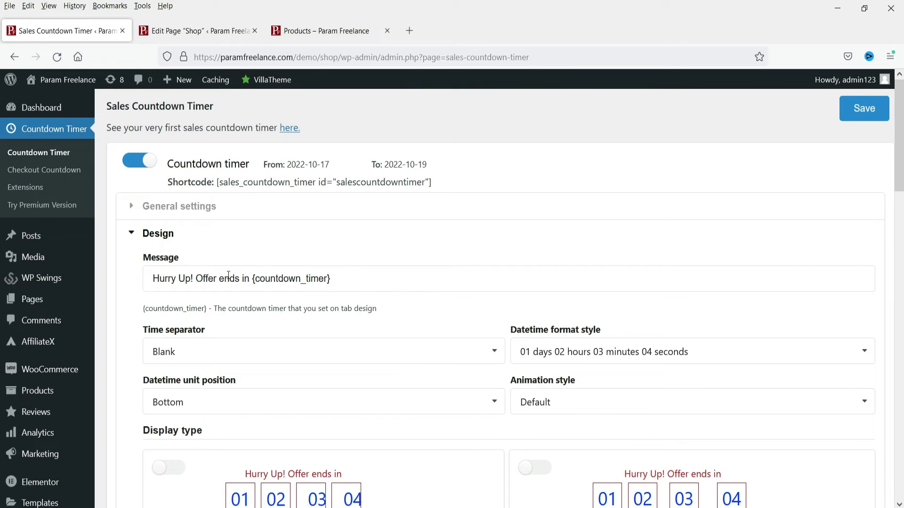
# Select the 'Hurry Up! Offer ends in' message text and look over the Shop page's shortcode editor
pyautogui.moveTo(249, 277); pyautogui.dragTo(153, 278)
pyautogui.click(218, 285)
pyautogui.moveTo(251, 278); pyautogui.dragTo(92, 283)
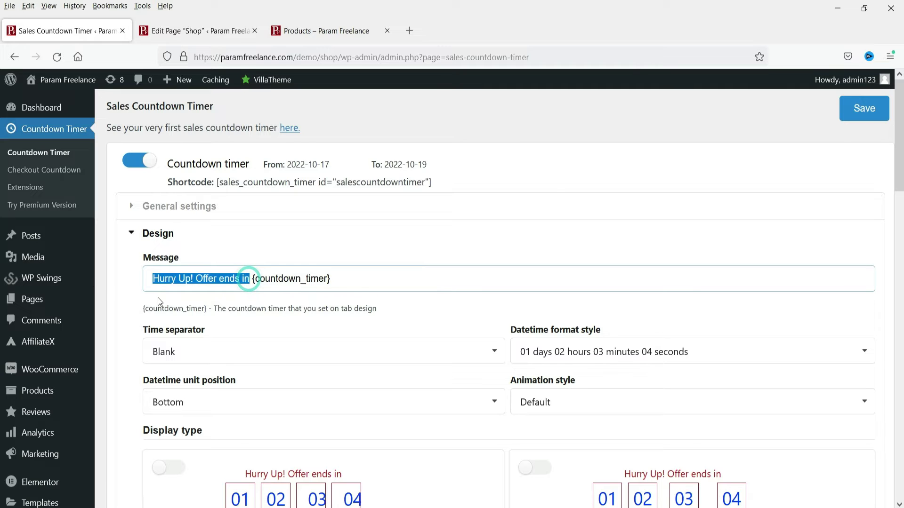
pyautogui.click(320, 22)
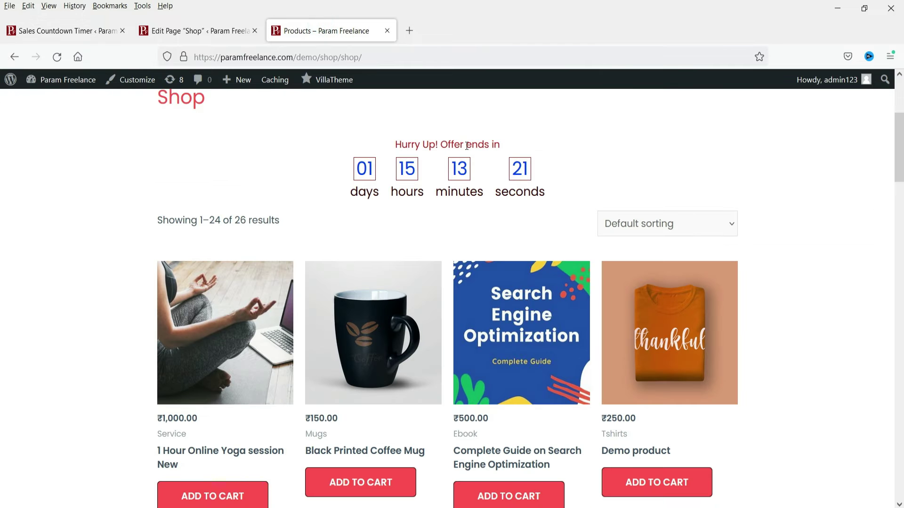
pyautogui.click(193, 33)
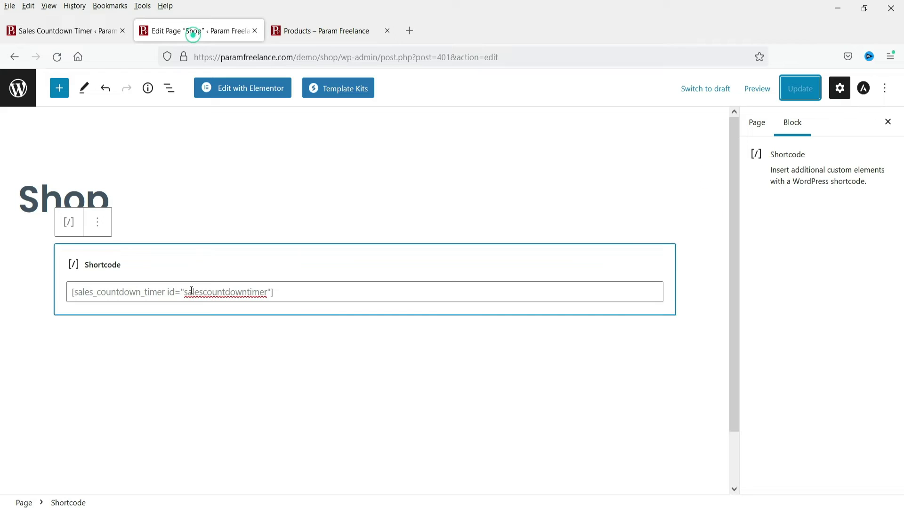
pyautogui.click(74, 30)
pyautogui.click(232, 278)
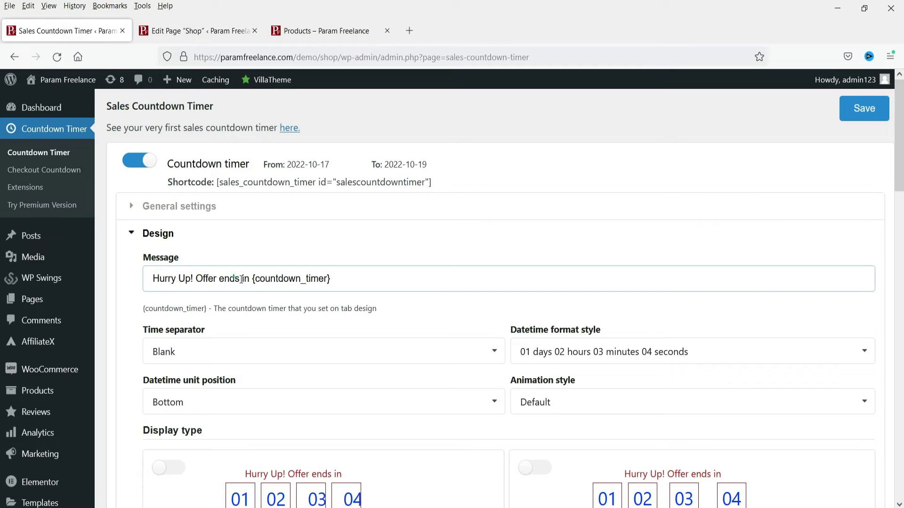
# Set the Time separator to Colon(:)
pyautogui.scroll(-4, 606, 273)
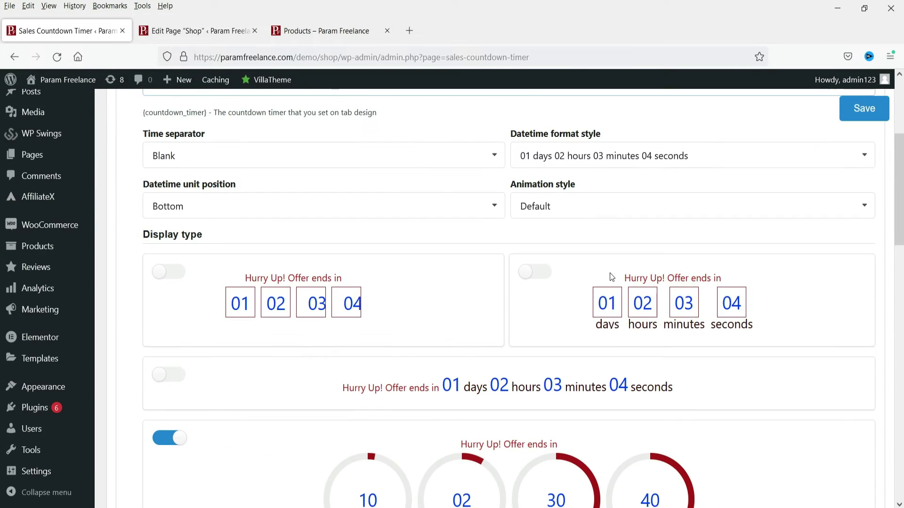
pyautogui.click(212, 156)
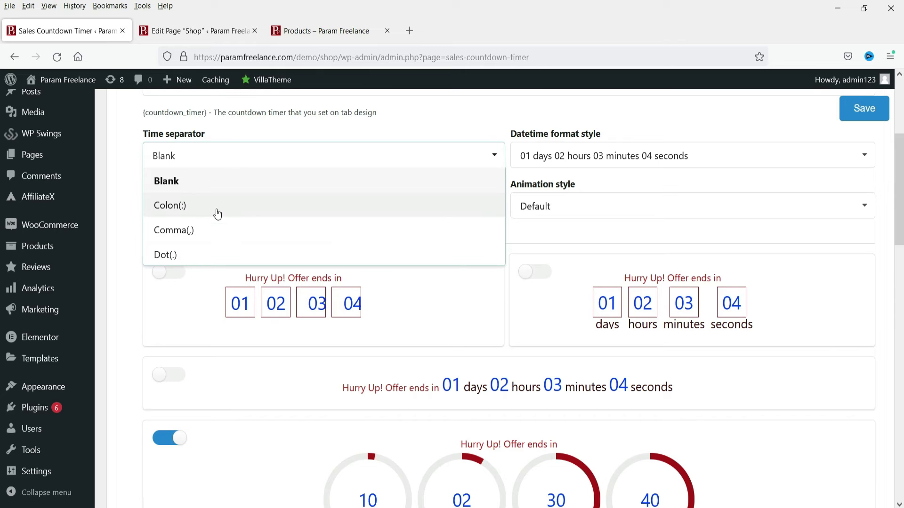
pyautogui.click(217, 211)
pyautogui.click(209, 154)
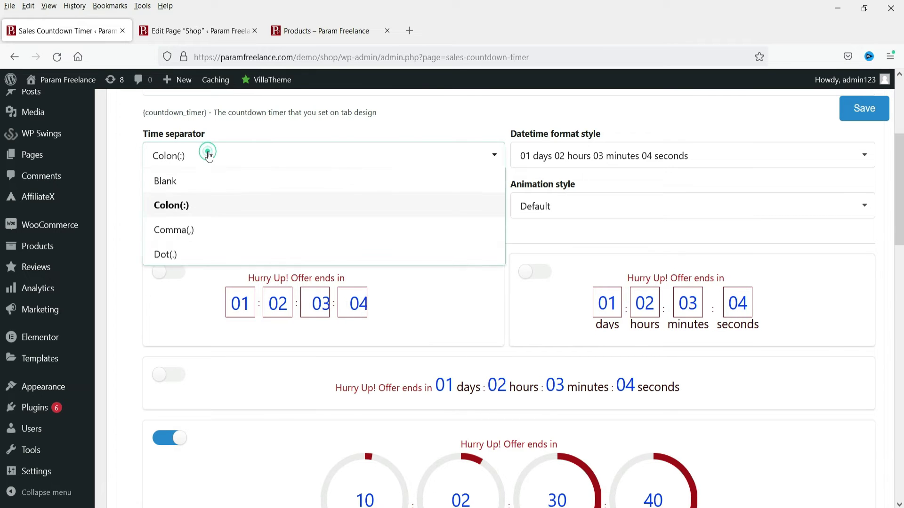
pyautogui.click(261, 147)
pyautogui.scroll(-4, 428, 281)
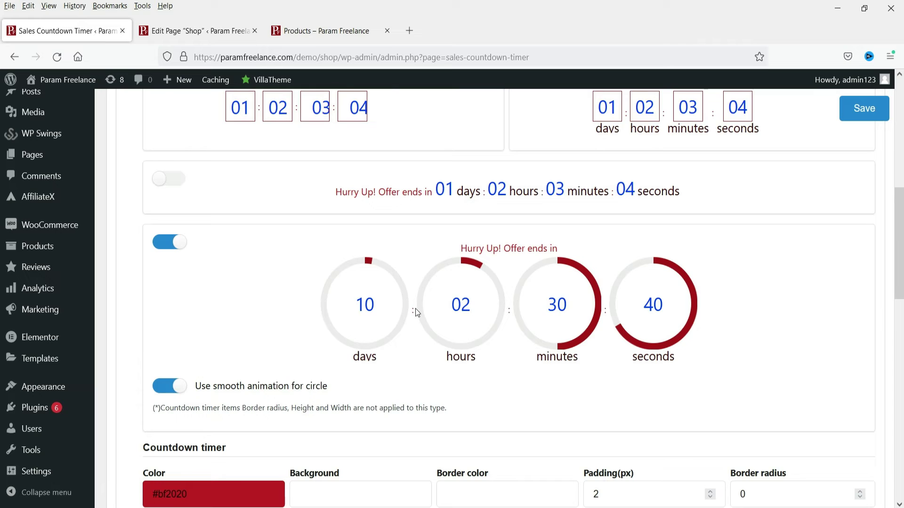
pyautogui.scroll(5, 600, 227)
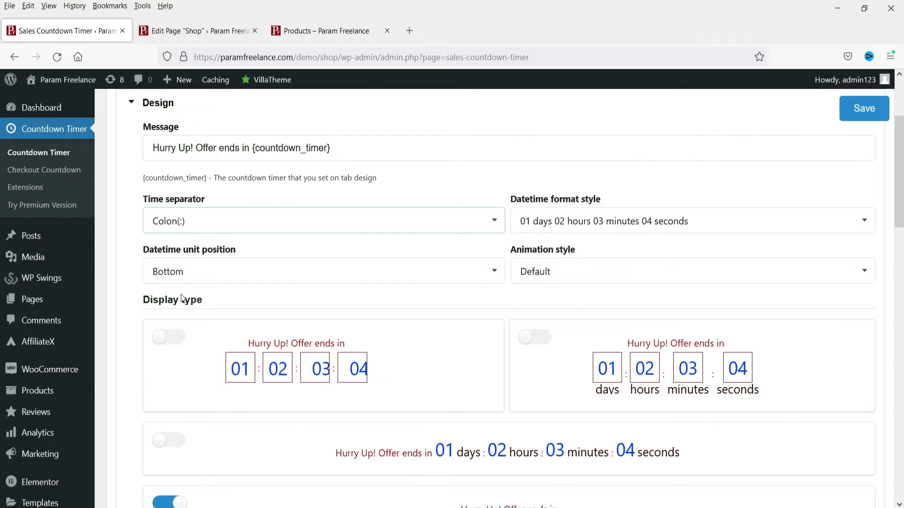
# Keep the unit label position at Bottom and the animation style at Default
pyautogui.click(198, 276)
pyautogui.click(200, 306)
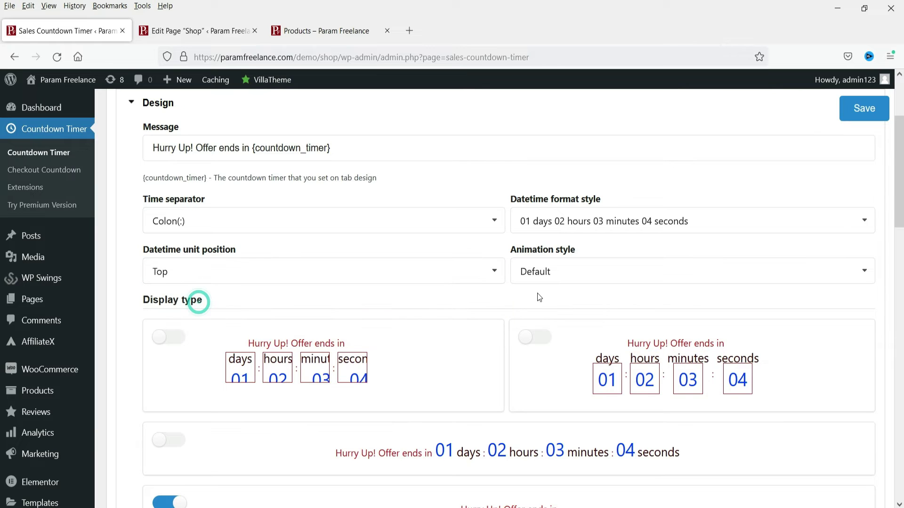
pyautogui.scroll(-4, 540, 347)
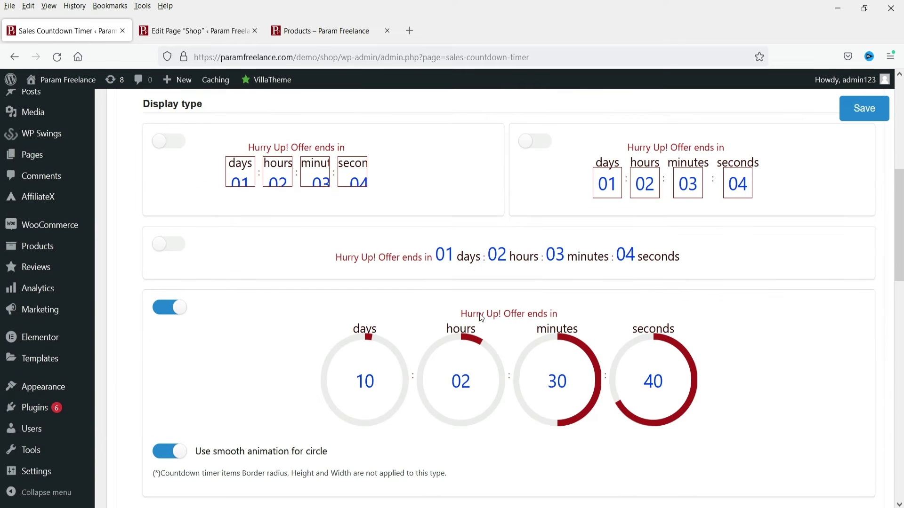
pyautogui.scroll(4, 229, 227)
pyautogui.click(220, 273)
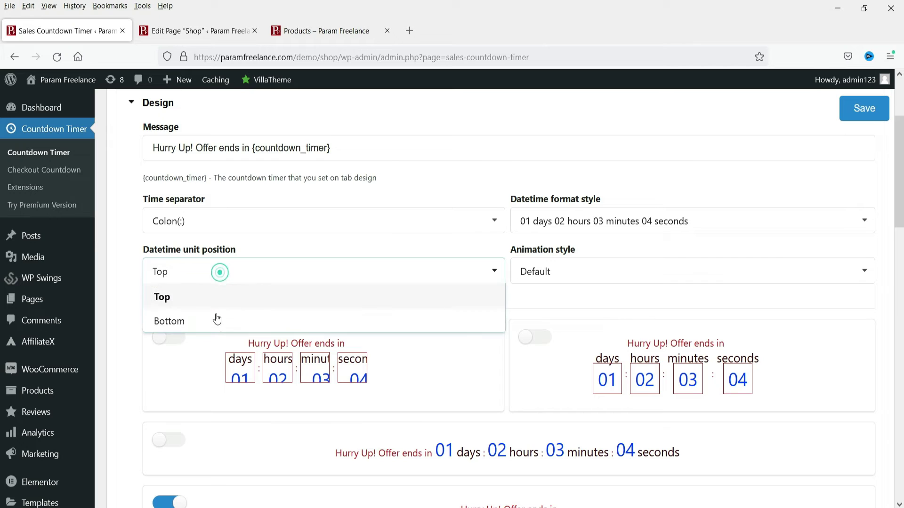
pyautogui.click(211, 321)
pyautogui.click(703, 274)
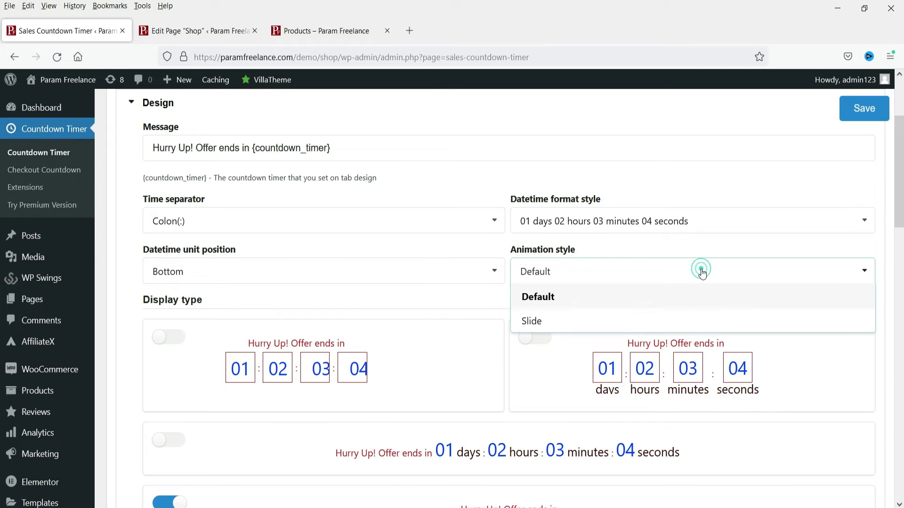
pyautogui.click(703, 274)
pyautogui.scroll(-6, 716, 272)
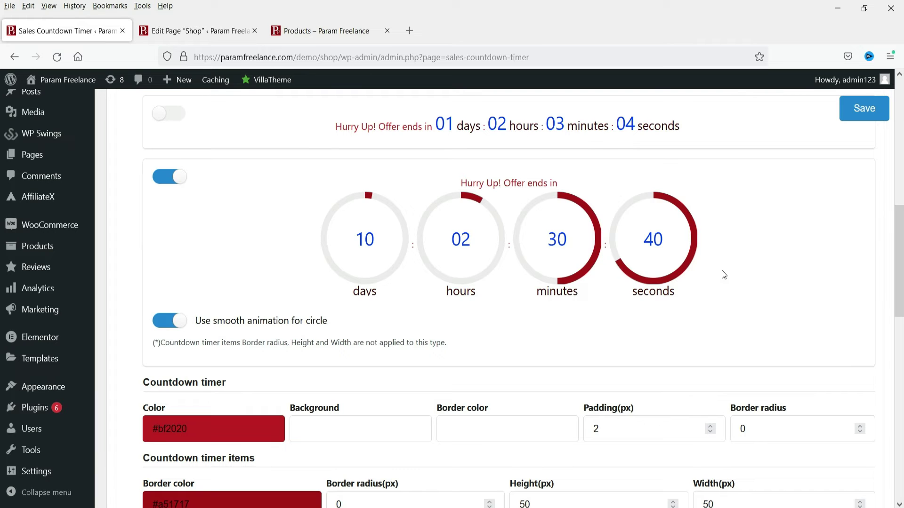
pyautogui.scroll(-6, 683, 268)
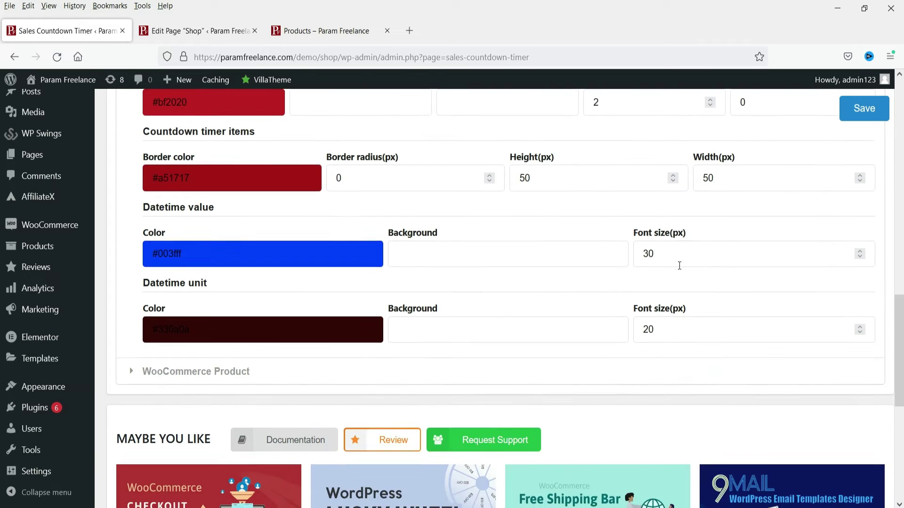
pyautogui.scroll(-4, 680, 266)
# Save the design settings and reload the Shop page to confirm the circular rings
pyautogui.click(864, 107)
pyautogui.click(325, 31)
pyautogui.click(56, 58)
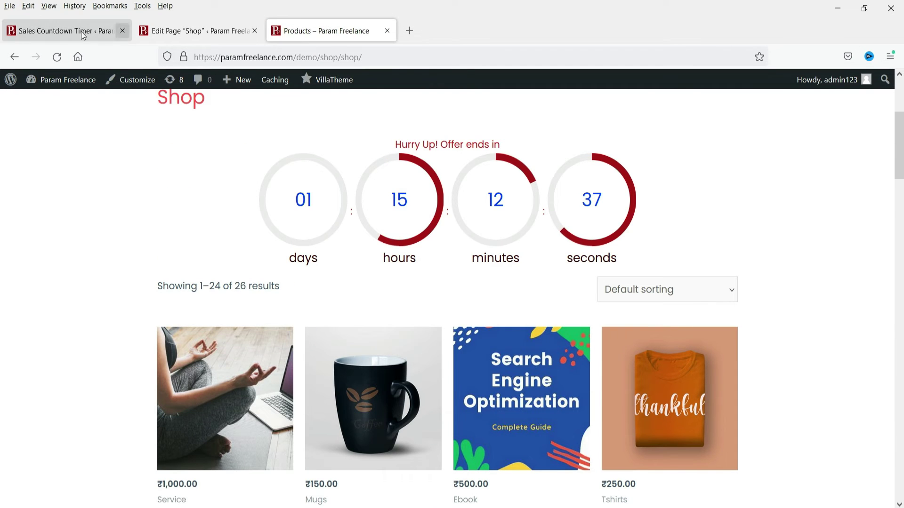
pyautogui.click(59, 30)
pyautogui.scroll(4, 329, 259)
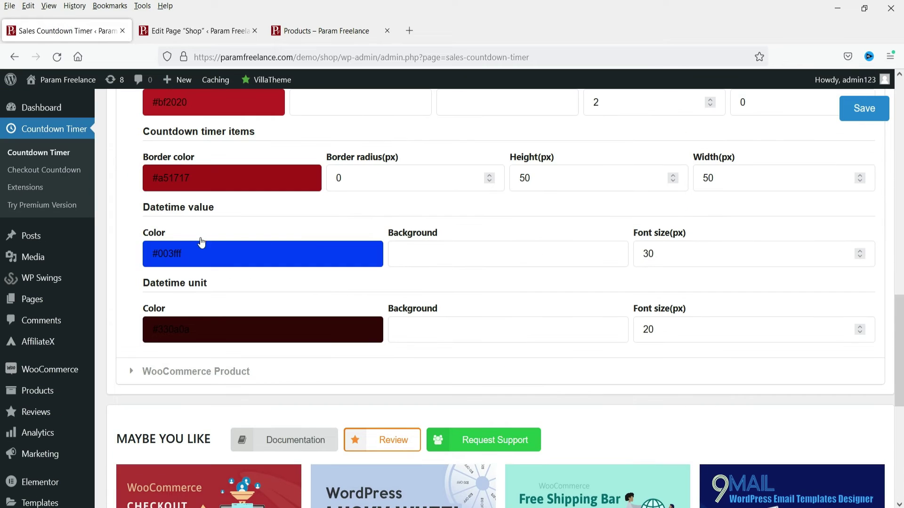
# Expand and review the WooCommerce Product settings section
pyautogui.click(232, 374)
pyautogui.scroll(-3, 280, 253)
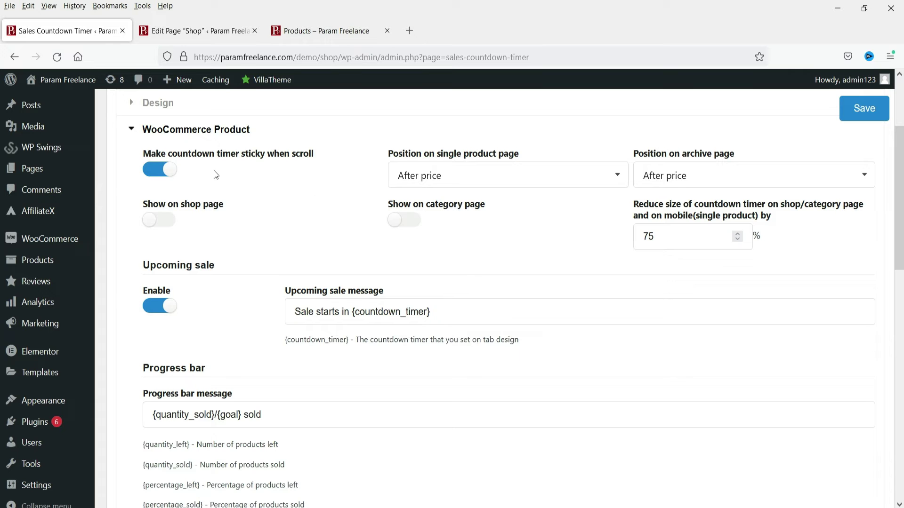
pyautogui.scroll(-5, 297, 255)
pyautogui.scroll(4, 393, 276)
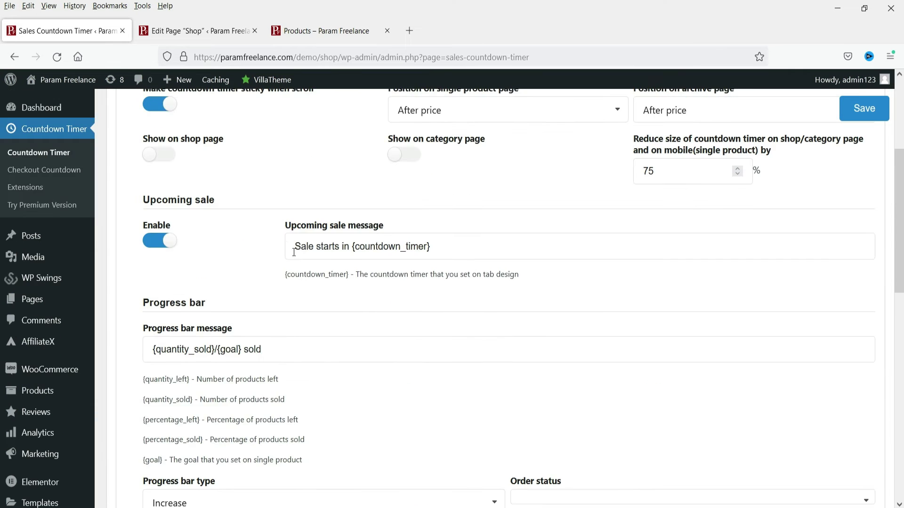
pyautogui.scroll(-7, 292, 256)
# Open the Green Printed Tshirt product page from the Shop
pyautogui.click(320, 31)
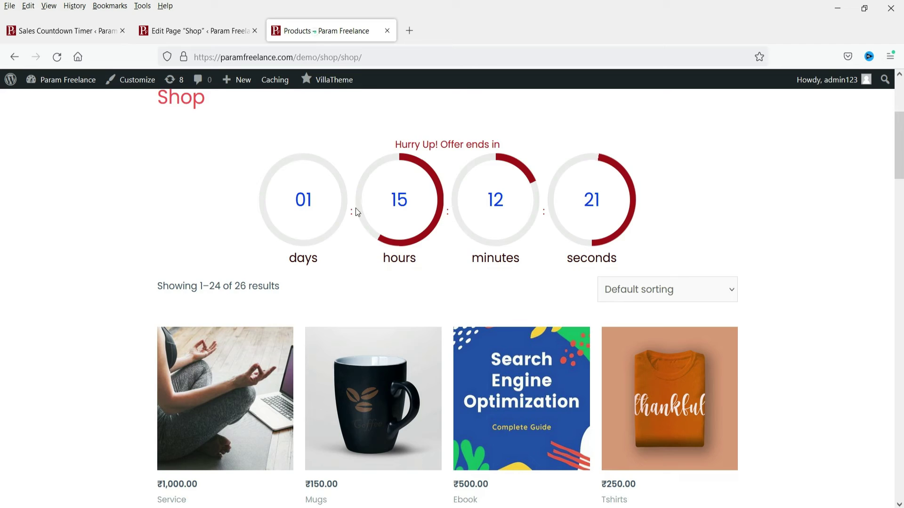
pyautogui.scroll(4, 527, 189)
pyautogui.scroll(-7, 229, 233)
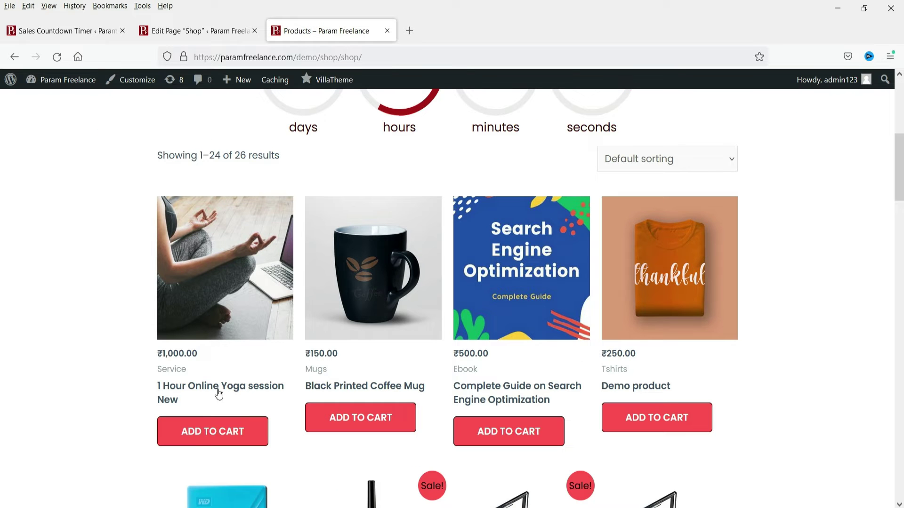
pyautogui.scroll(-15, 823, 217)
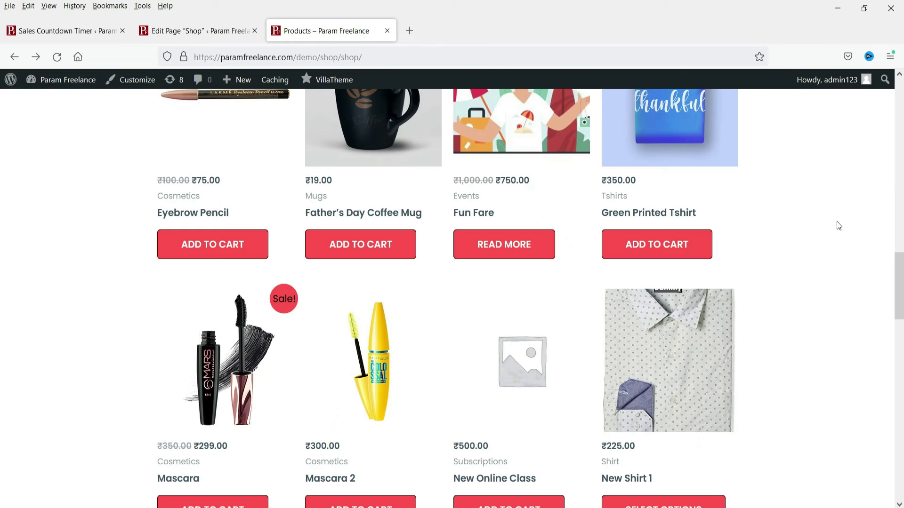
pyautogui.click(648, 213)
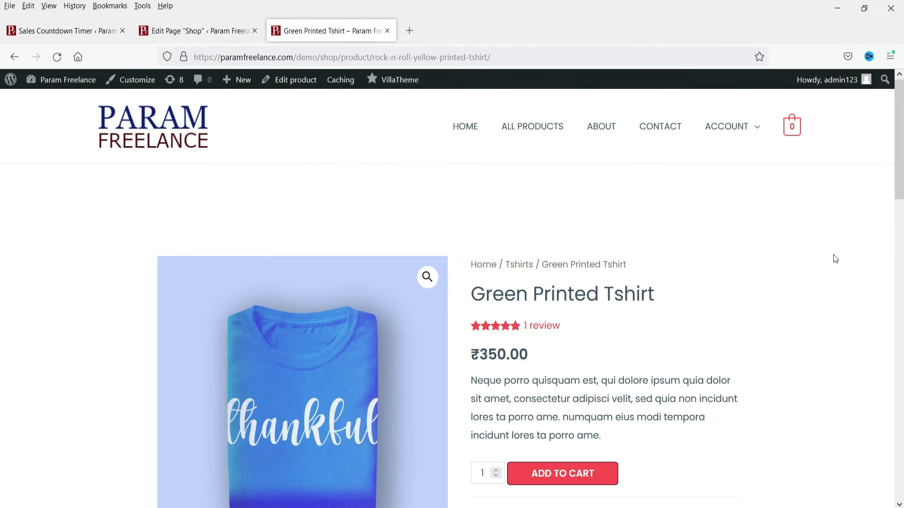
pyautogui.scroll(-3, 833, 256)
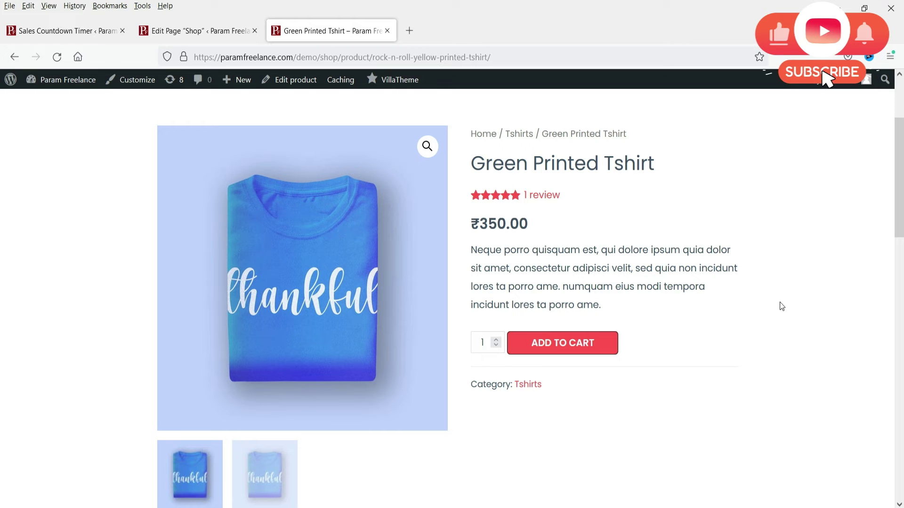
pyautogui.scroll(3, 779, 306)
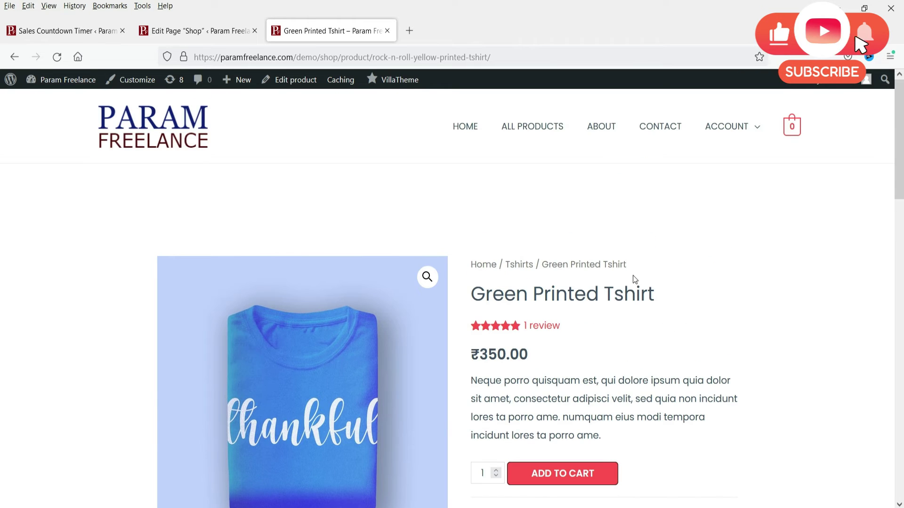
# Open the product's Edit product link in a new tab and switch to the editor
pyautogui.rightClick(293, 86)
pyautogui.click(329, 95)
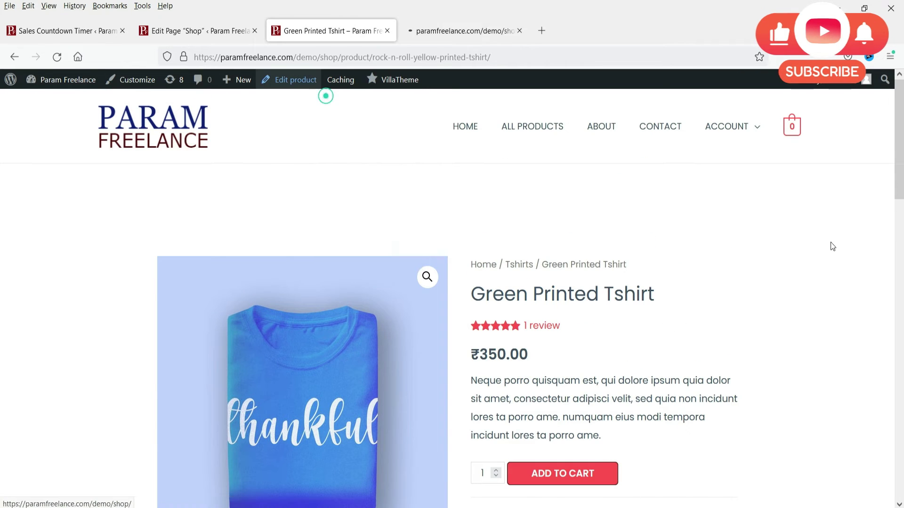
pyautogui.hotkey('ctrl', 'Tab')
pyautogui.scroll(-7, 432, 235)
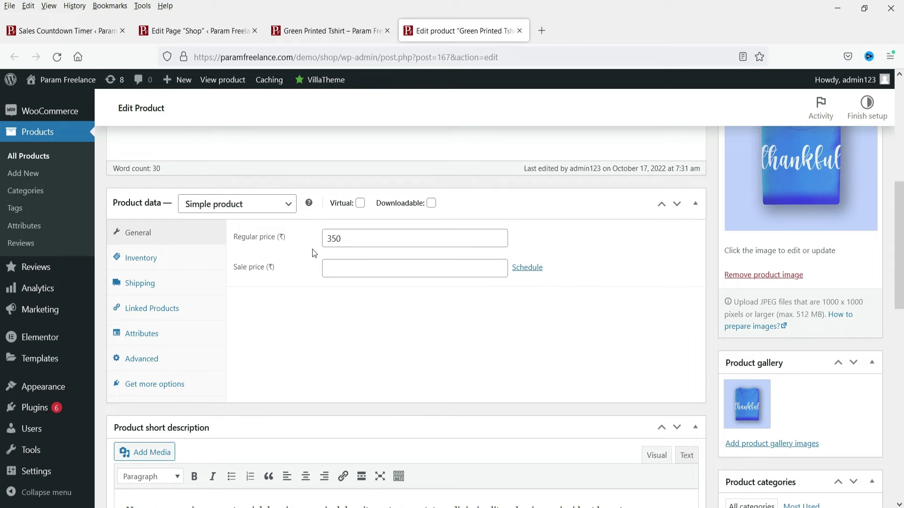
# Give the Green Printed Tshirt a 300 sale price using the Countdown timer profile
pyautogui.click(348, 271)
pyautogui.write('3')
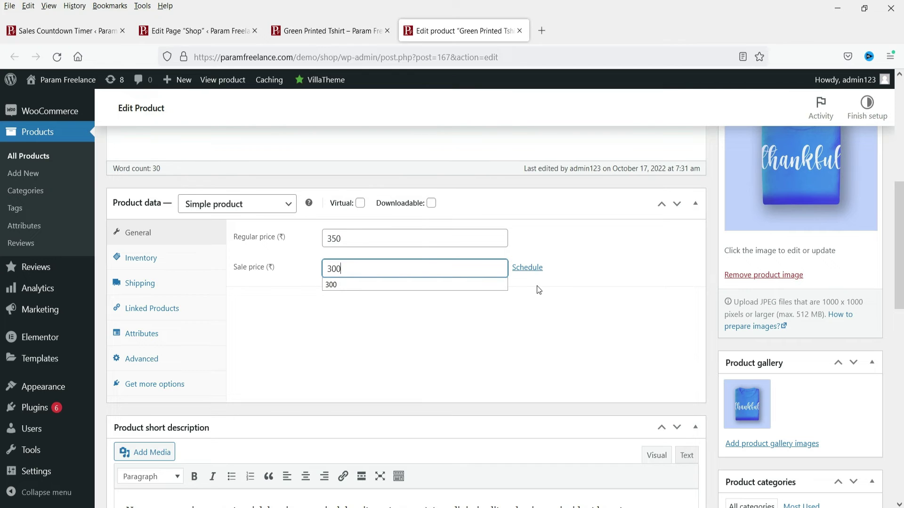
pyautogui.write('00')
pyautogui.click(635, 285)
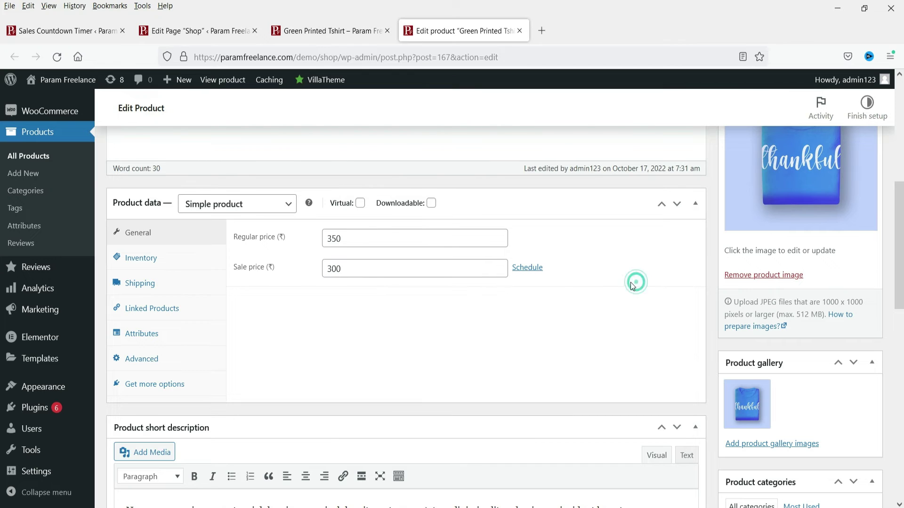
pyautogui.click(525, 267)
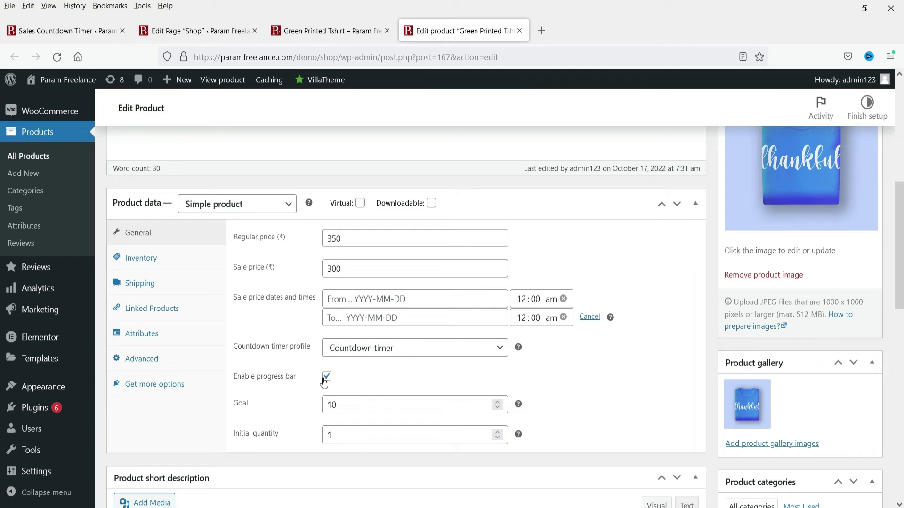
pyautogui.click(369, 351)
pyautogui.click(372, 366)
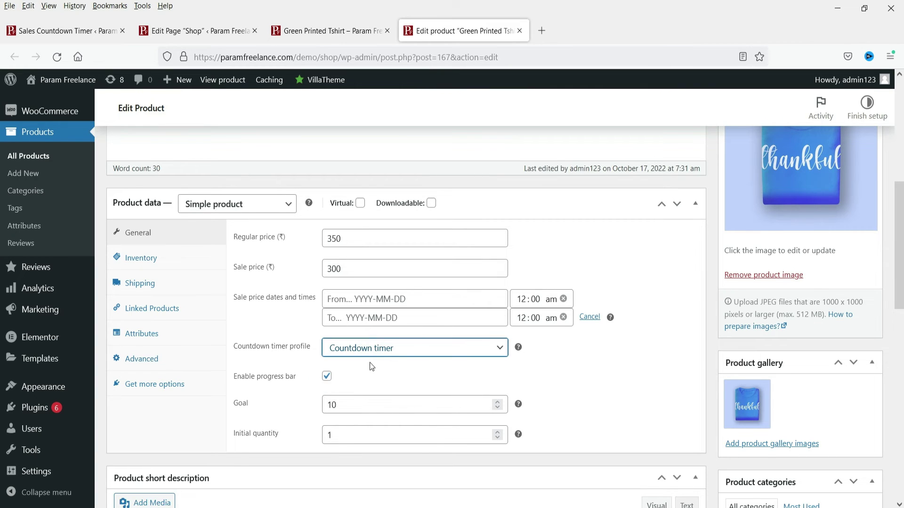
# Schedule the sale to run from 17 October to 19 October 2022
pyautogui.click(377, 300)
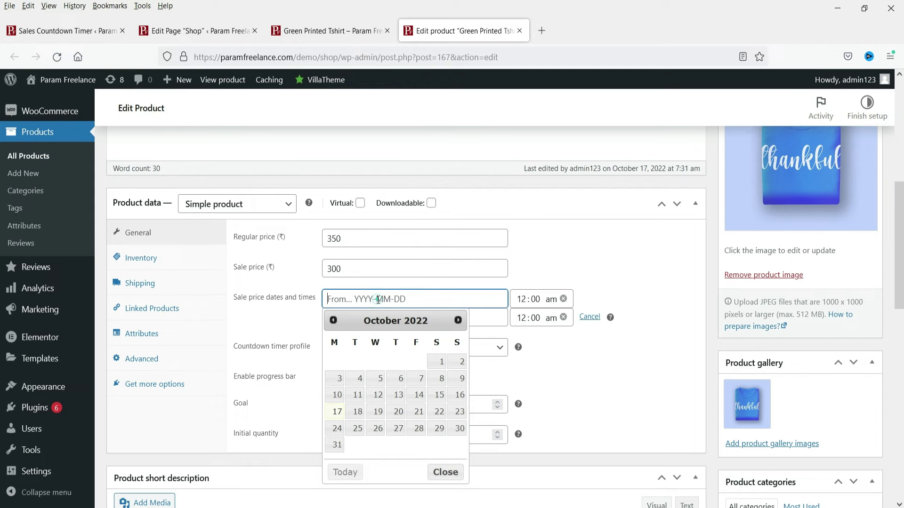
pyautogui.click(343, 412)
pyautogui.click(384, 324)
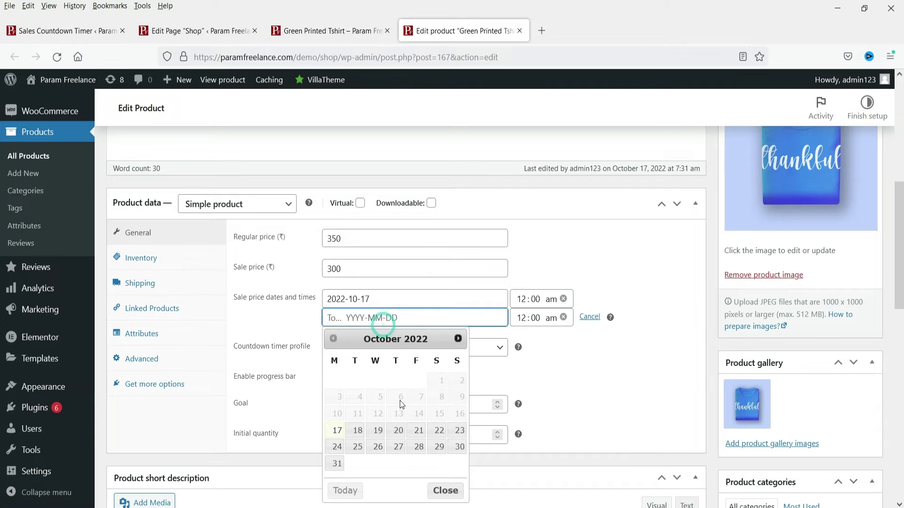
pyautogui.click(378, 430)
pyautogui.click(592, 376)
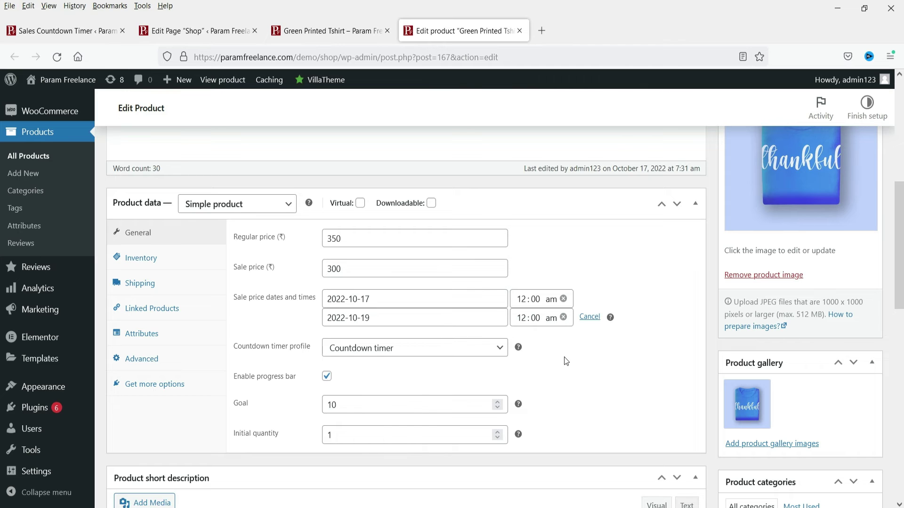
# Review the remaining product options and update the Green Printed Tshirt product
pyautogui.scroll(-4, 573, 363)
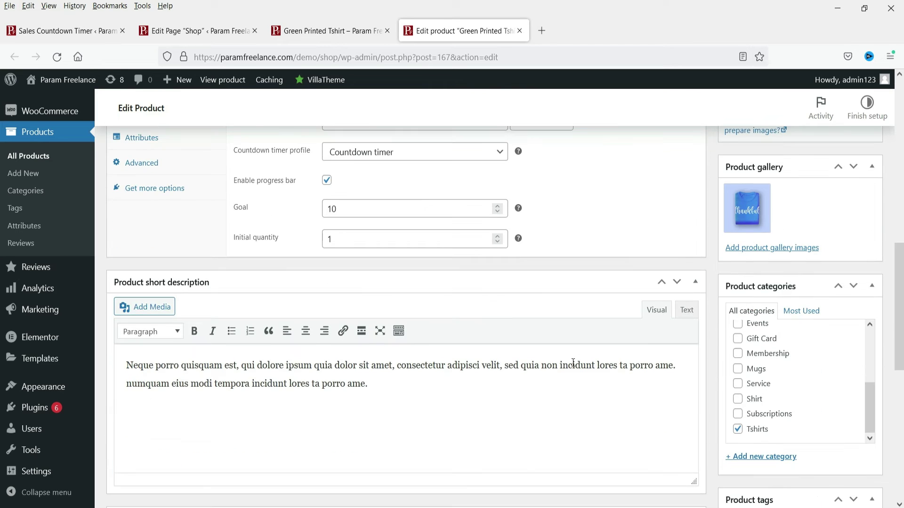
pyautogui.click(277, 217)
pyautogui.scroll(10, 363, 241)
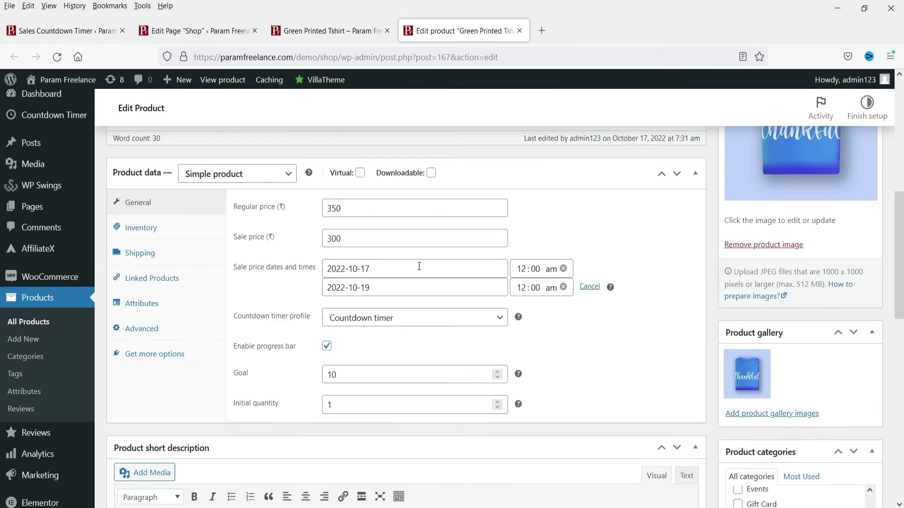
pyautogui.click(845, 276)
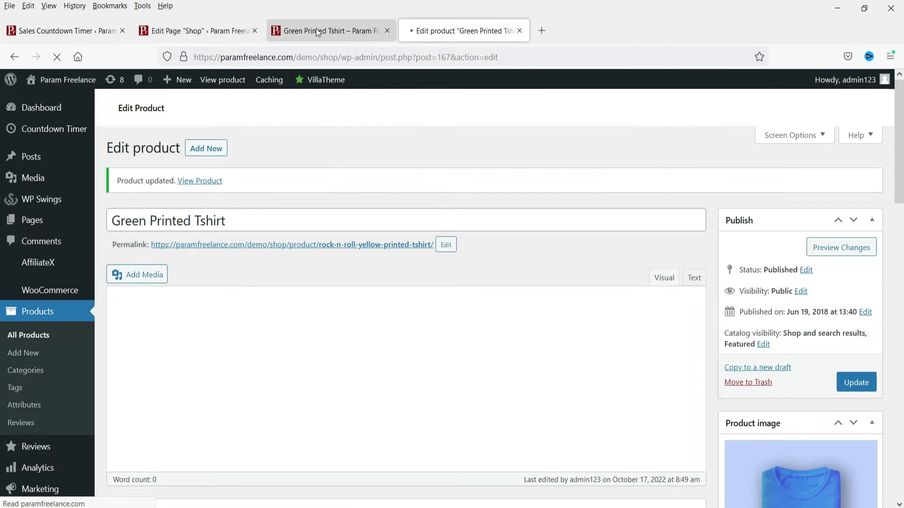
# Reload the tshirt product page to check its countdown circles and 1/10 sold bar, then return to the settings
pyautogui.click(316, 29)
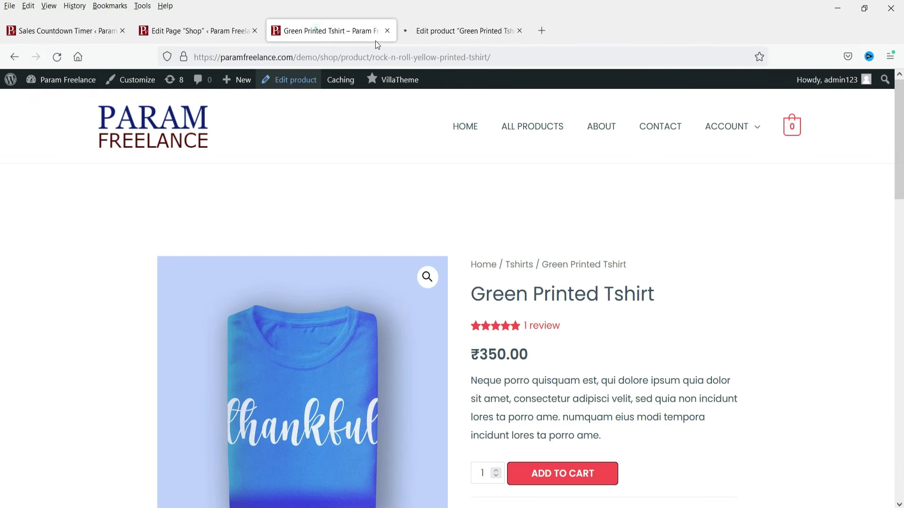
pyautogui.click(57, 57)
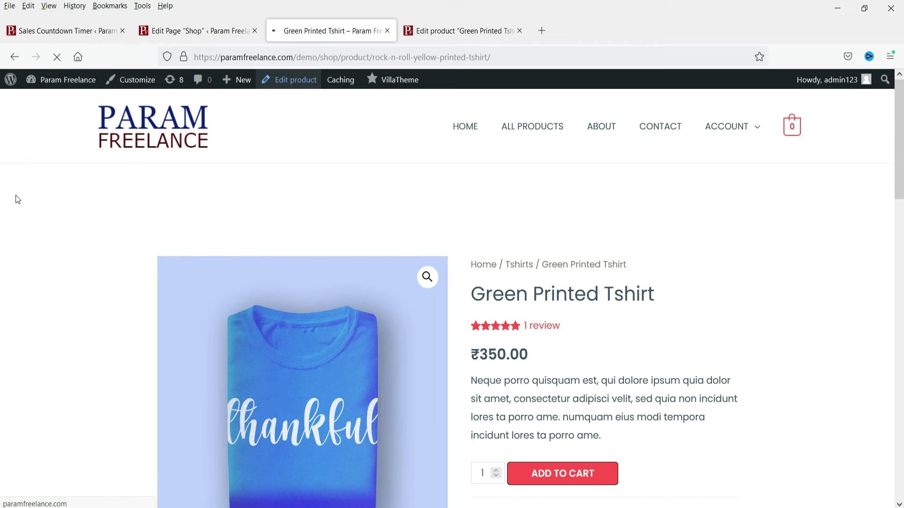
pyautogui.scroll(-4, 575, 286)
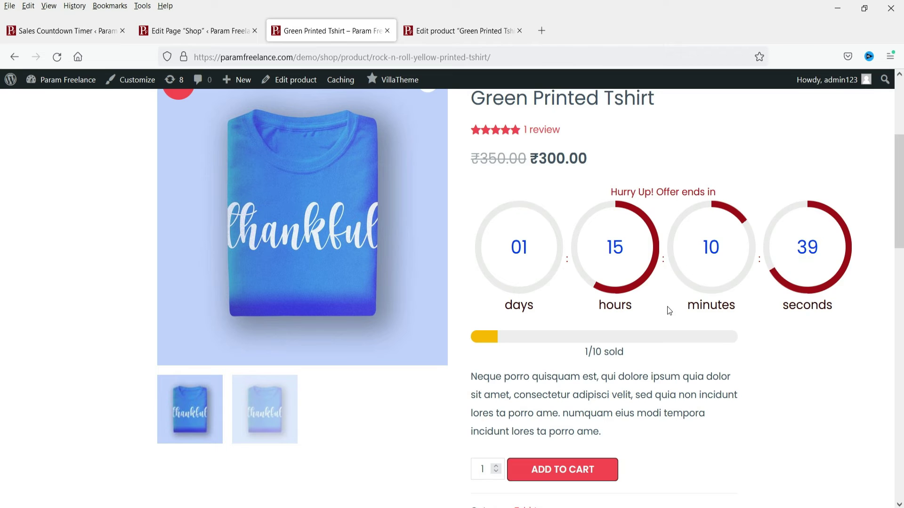
pyautogui.scroll(3, 502, 306)
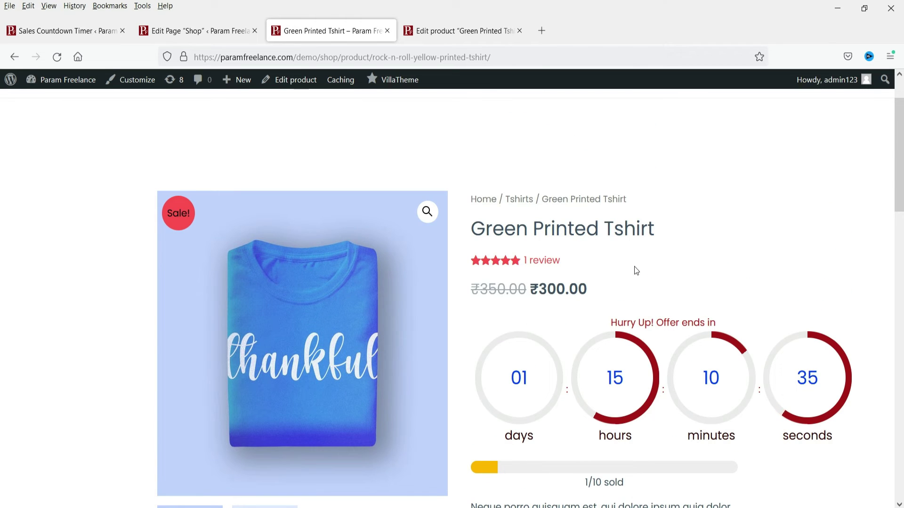
pyautogui.scroll(-5, 635, 268)
pyautogui.scroll(-6, 641, 267)
pyautogui.scroll(12, 544, 279)
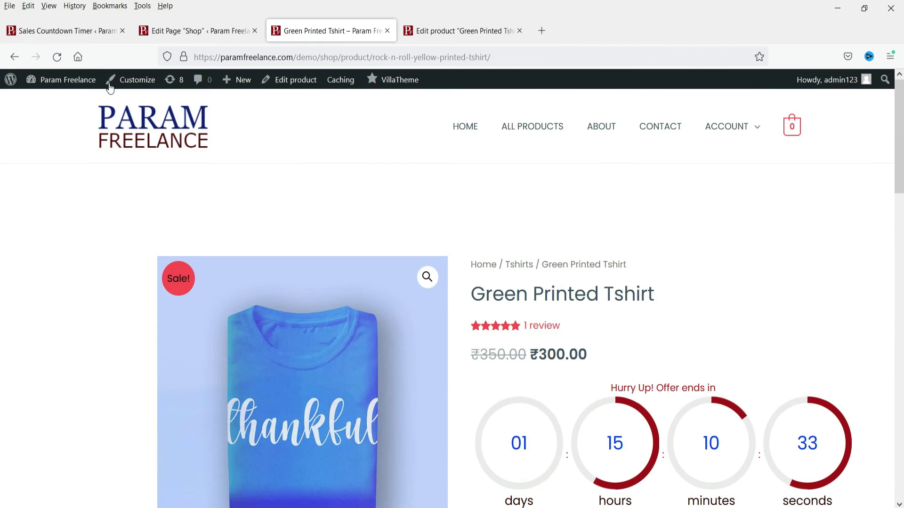
pyautogui.click(185, 39)
pyautogui.click(38, 37)
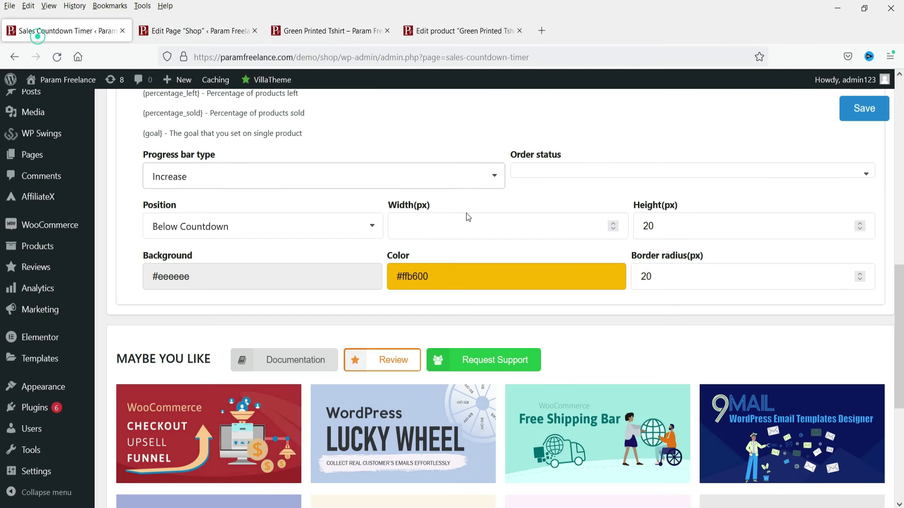
pyautogui.scroll(3, 460, 254)
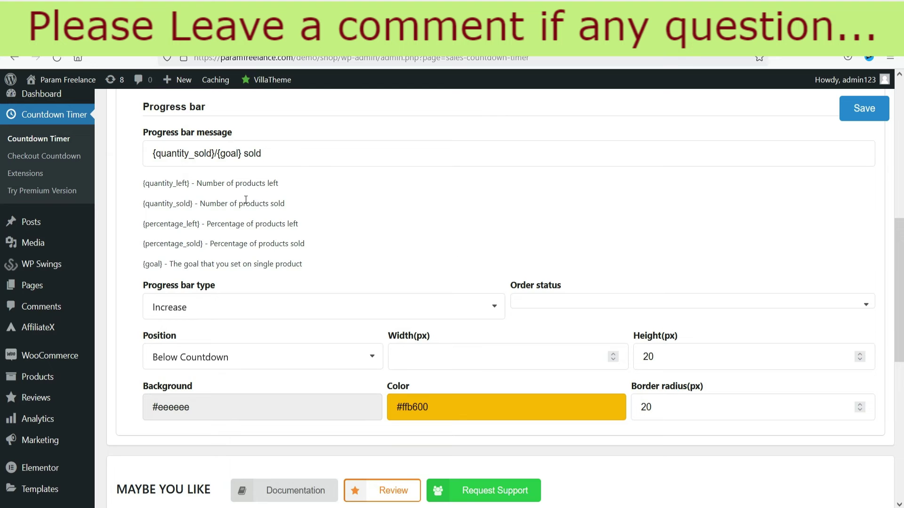
pyautogui.scroll(6, 391, 271)
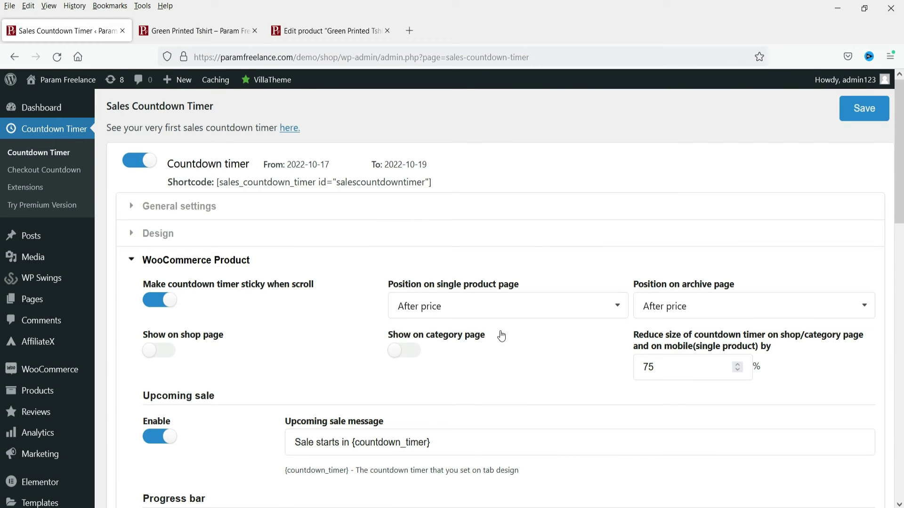
pyautogui.click(332, 31)
pyautogui.click(198, 30)
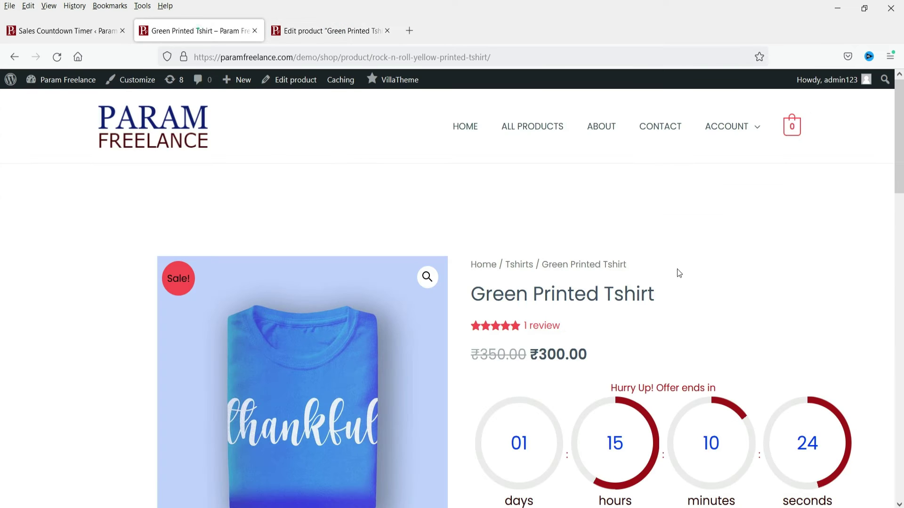
pyautogui.scroll(-5, 674, 280)
pyautogui.click(60, 31)
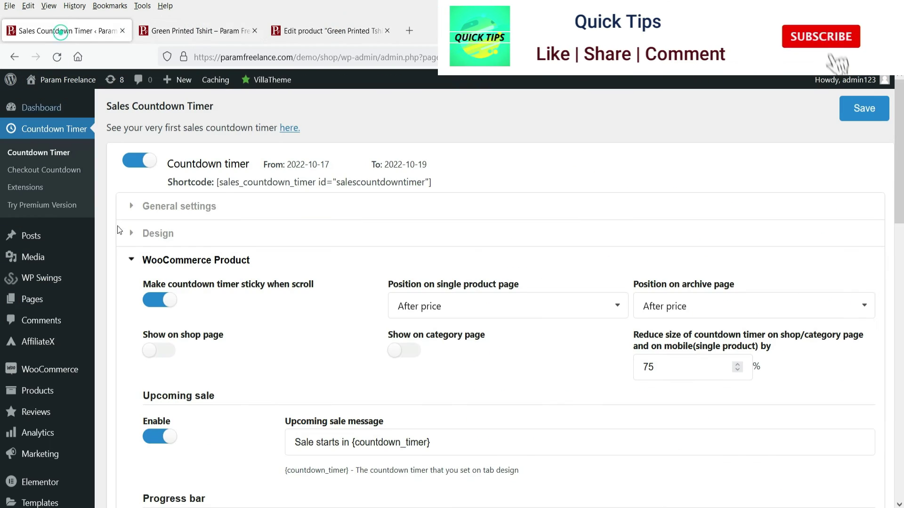
pyautogui.scroll(-1, 363, 303)
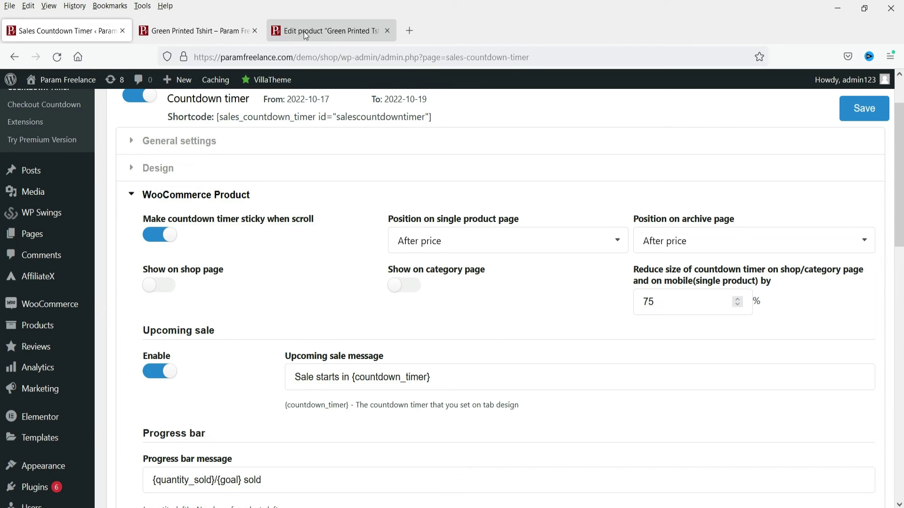
# Scroll the Green Printed Tshirt product page to see where its countdown sits
pyautogui.click(330, 31)
pyautogui.click(213, 33)
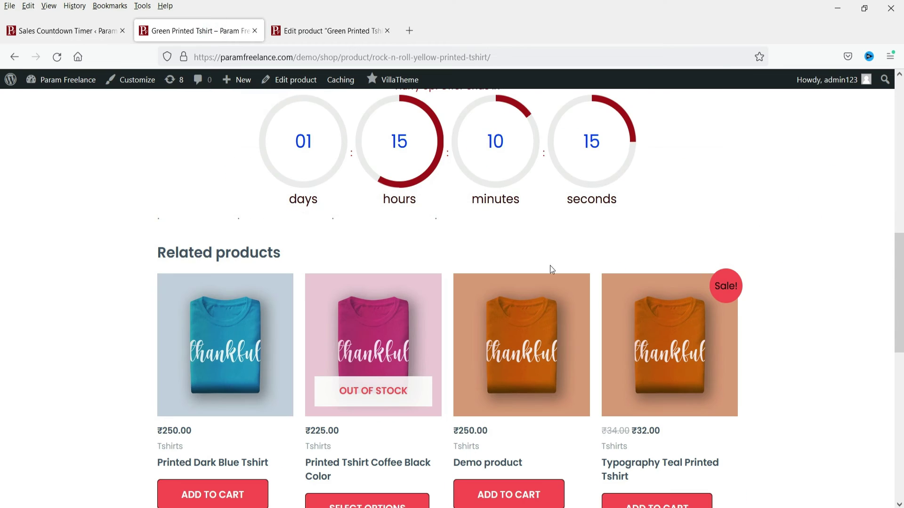
pyautogui.scroll(10, 550, 269)
pyautogui.scroll(-10, 560, 250)
pyautogui.scroll(-2, 494, 198)
pyautogui.scroll(-6, 488, 136)
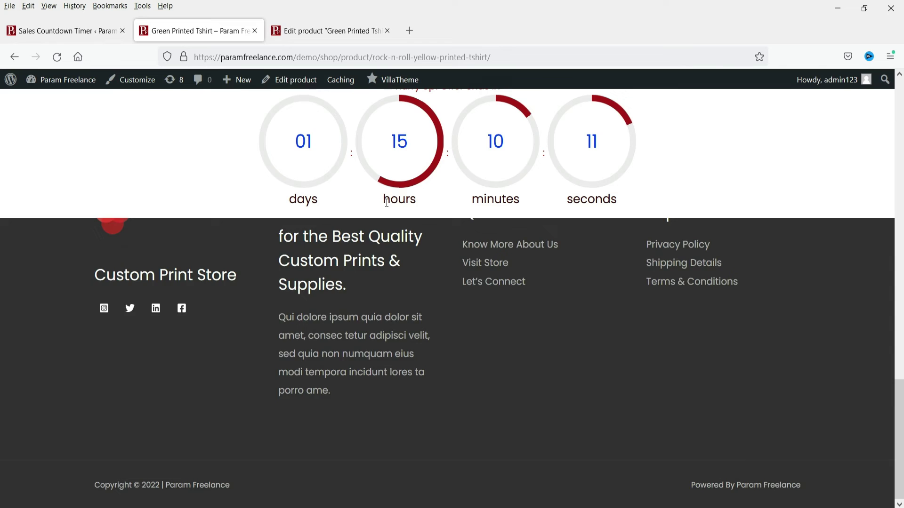
pyautogui.scroll(15, 391, 191)
# Check the timer position choices for single product and archive pages, then revisit the product page
pyautogui.click(61, 31)
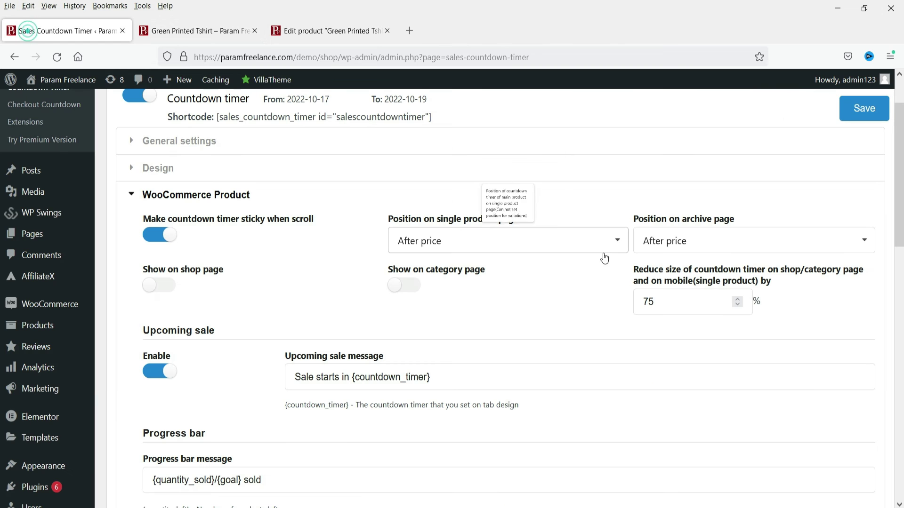
pyautogui.click(513, 244)
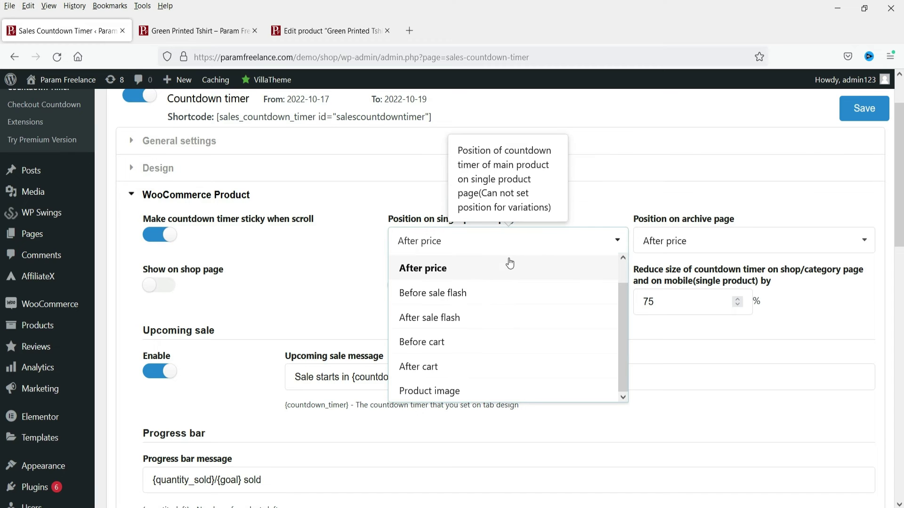
pyautogui.click(713, 248)
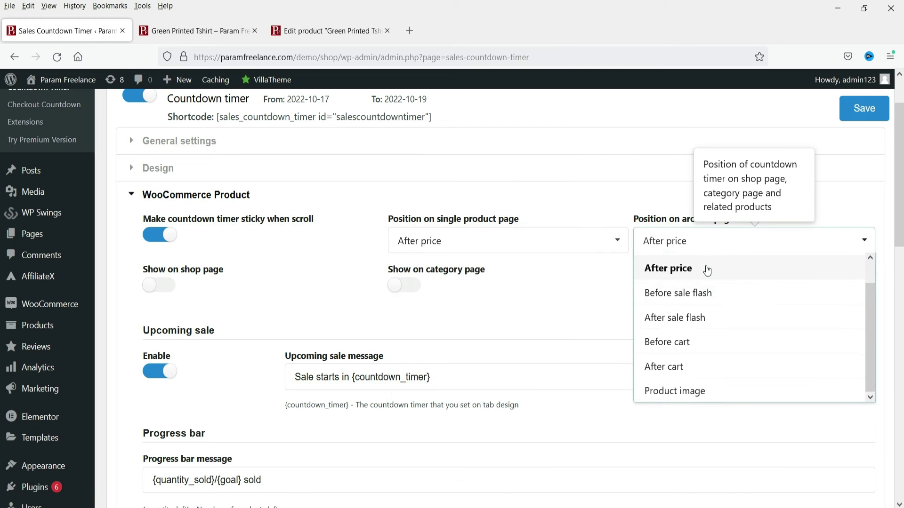
pyautogui.click(162, 30)
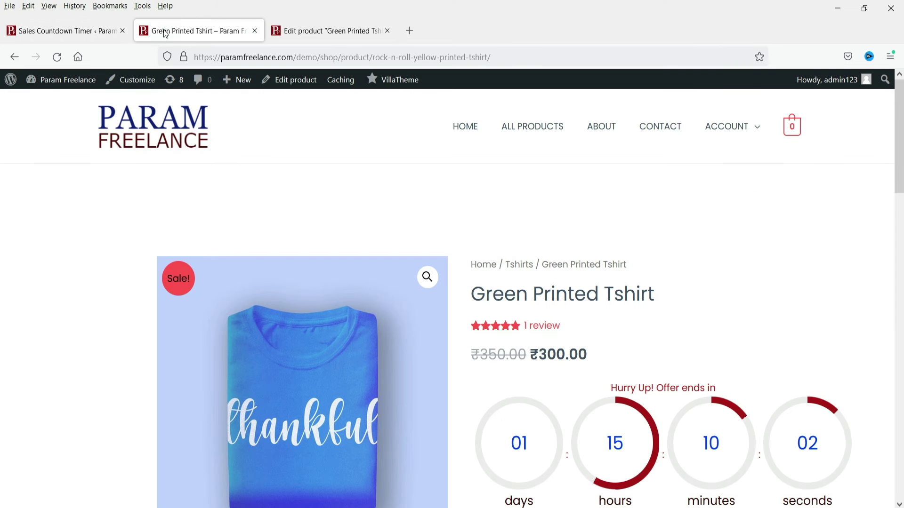
# Open the All Products shop listing in a new tab and scroll through it
pyautogui.rightClick(507, 128)
pyautogui.click(539, 139)
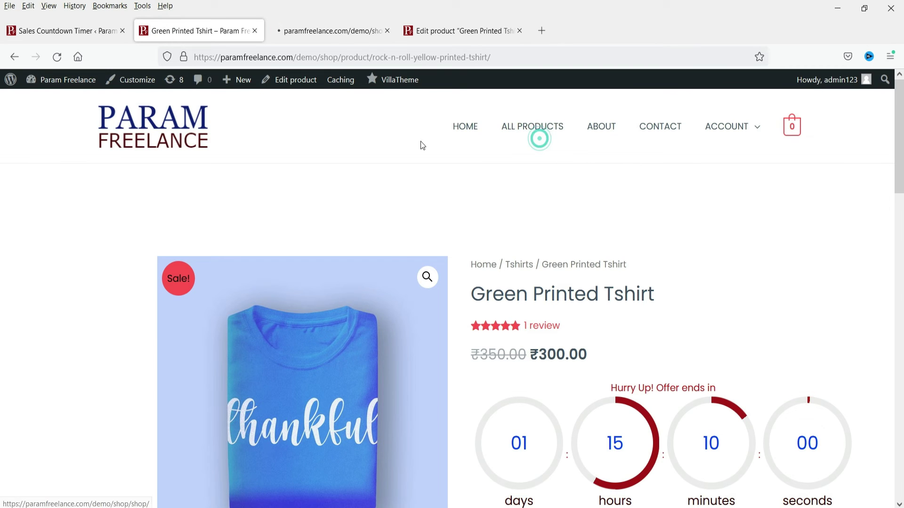
pyautogui.click(325, 31)
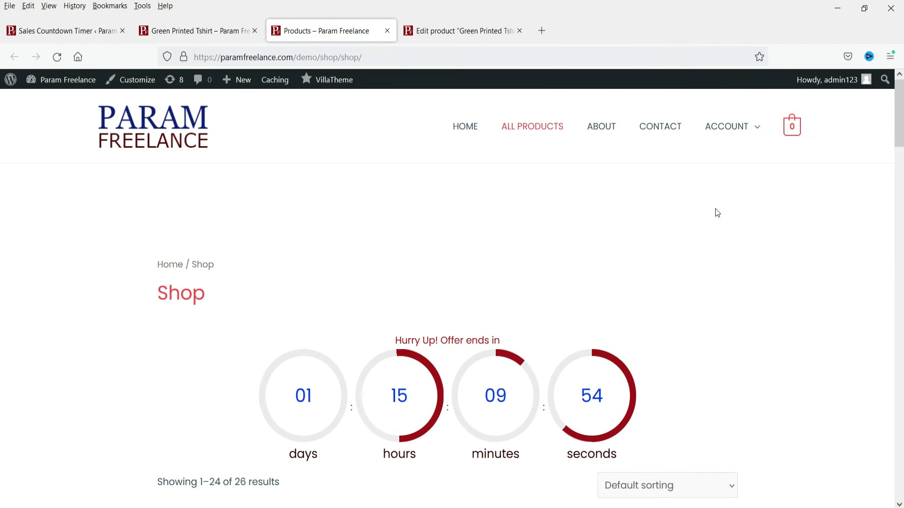
pyautogui.scroll(-3, 468, 263)
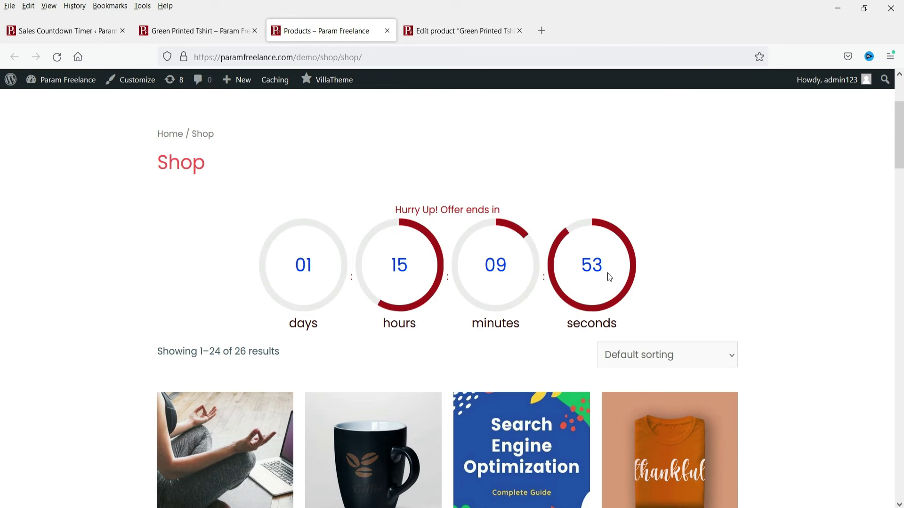
pyautogui.scroll(-15, 785, 226)
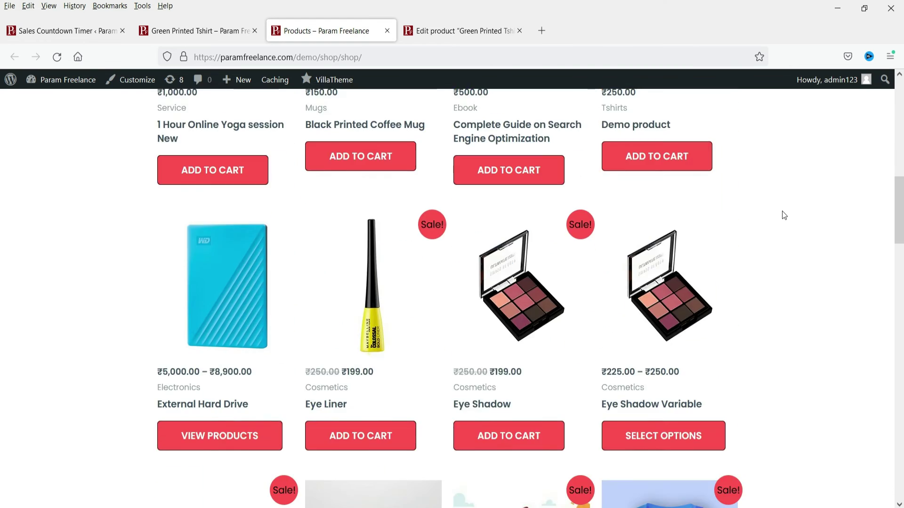
pyautogui.scroll(-9, 781, 210)
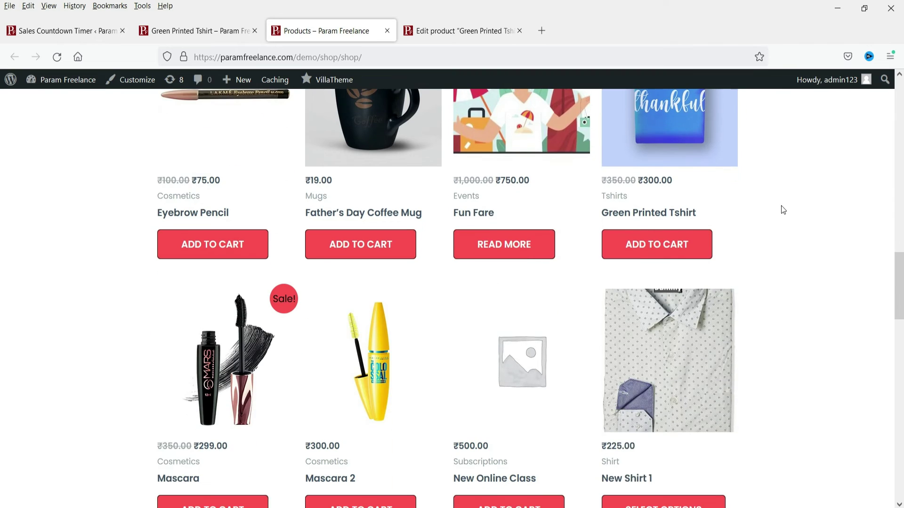
pyautogui.scroll(6, 768, 220)
# Turn on 'Show on shop page', save, and reload the shop to see countdowns under prices
pyautogui.hotkey('ctrl', '1')
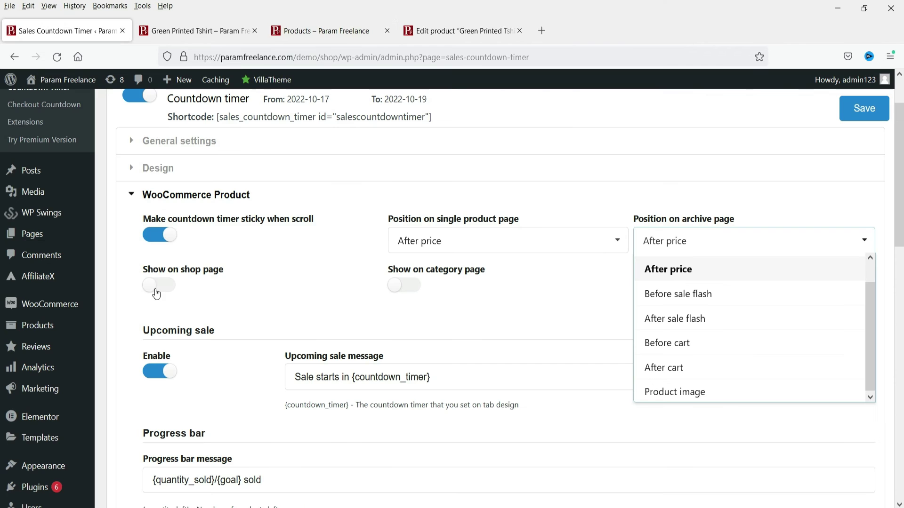
pyautogui.click(168, 288)
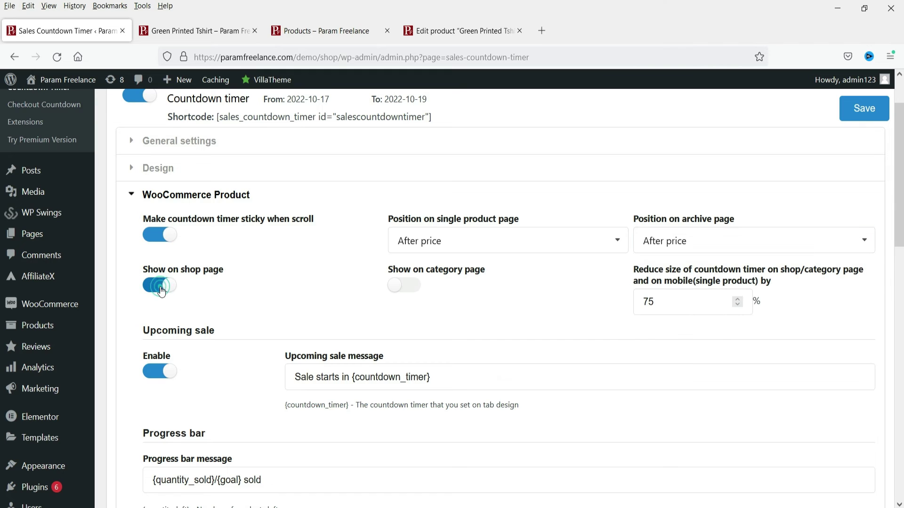
pyautogui.click(847, 113)
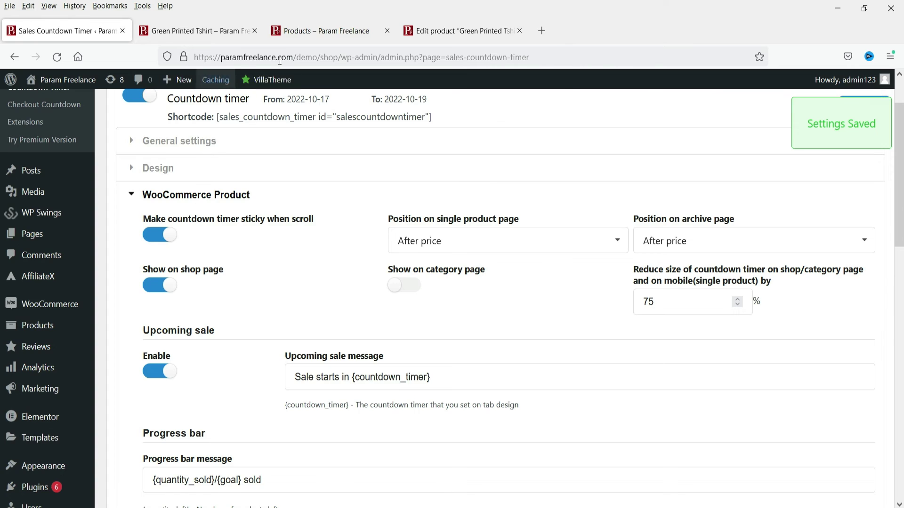
pyautogui.click(310, 33)
pyautogui.click(57, 57)
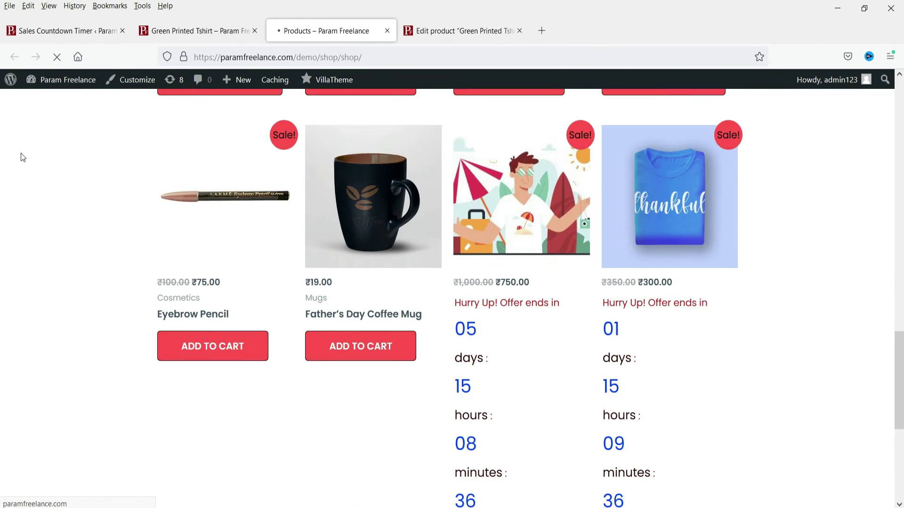
pyautogui.scroll(3, 857, 225)
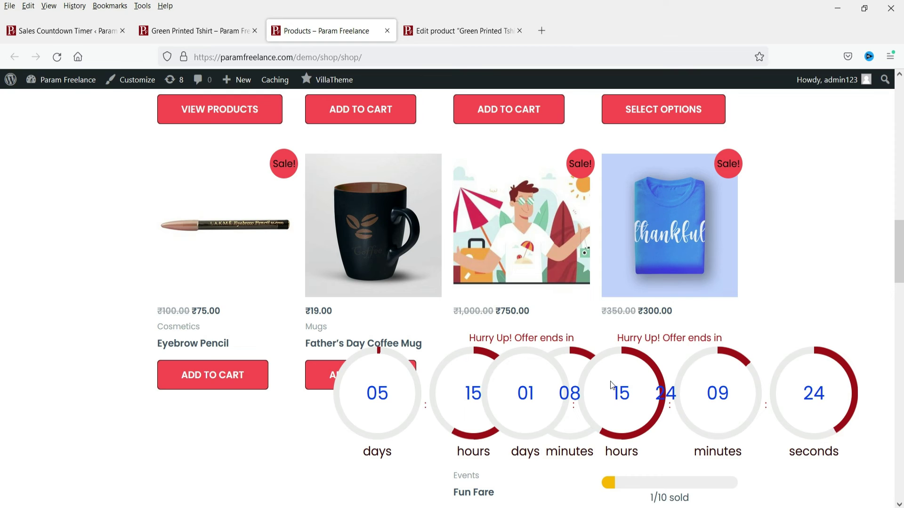
pyautogui.click(45, 30)
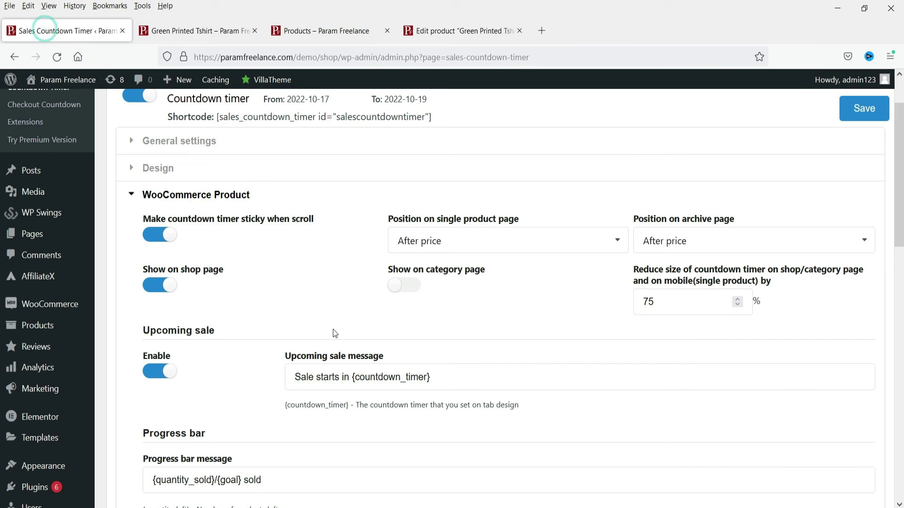
# Switch off 'Show on shop page', save, and reload the shop to confirm the countdowns are gone
pyautogui.click(160, 285)
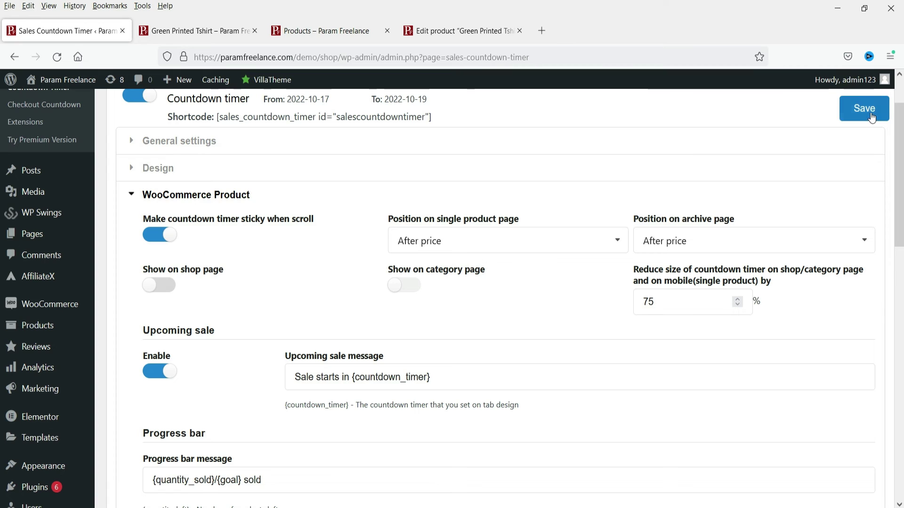
pyautogui.click(864, 108)
pyautogui.click(190, 30)
pyautogui.click(325, 30)
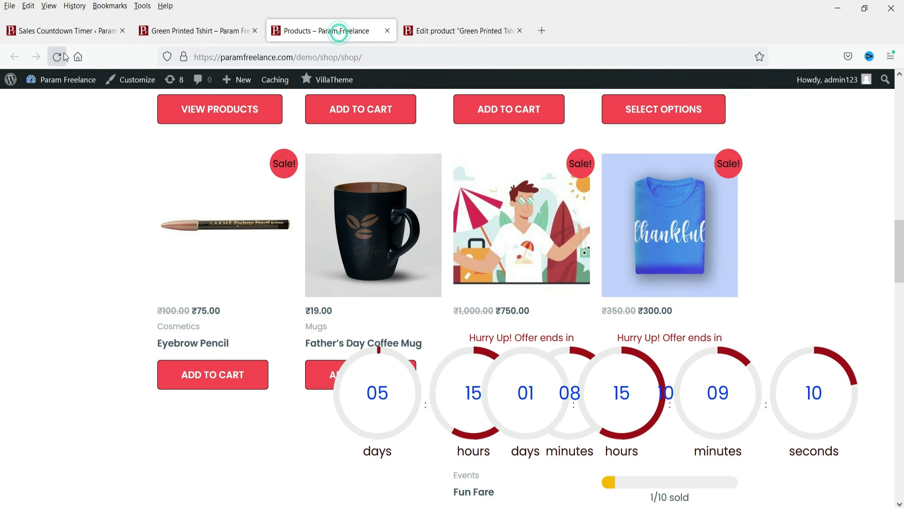
pyautogui.click(57, 57)
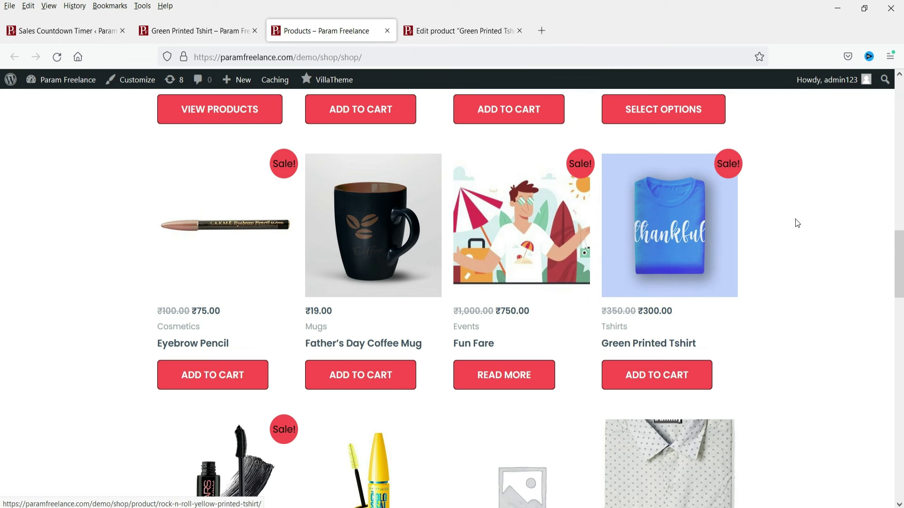
pyautogui.click(79, 31)
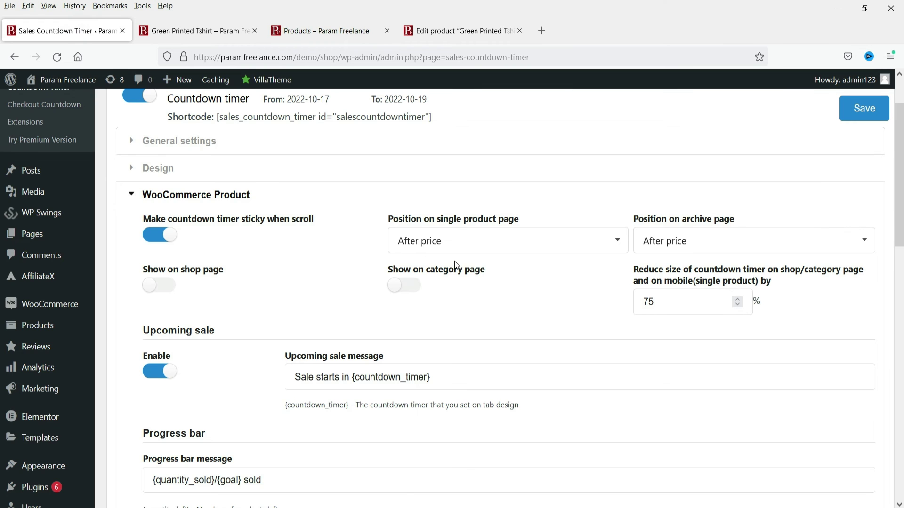
# Compare the product page's 1/10 sold bar with the progress bar settings
pyautogui.click(193, 31)
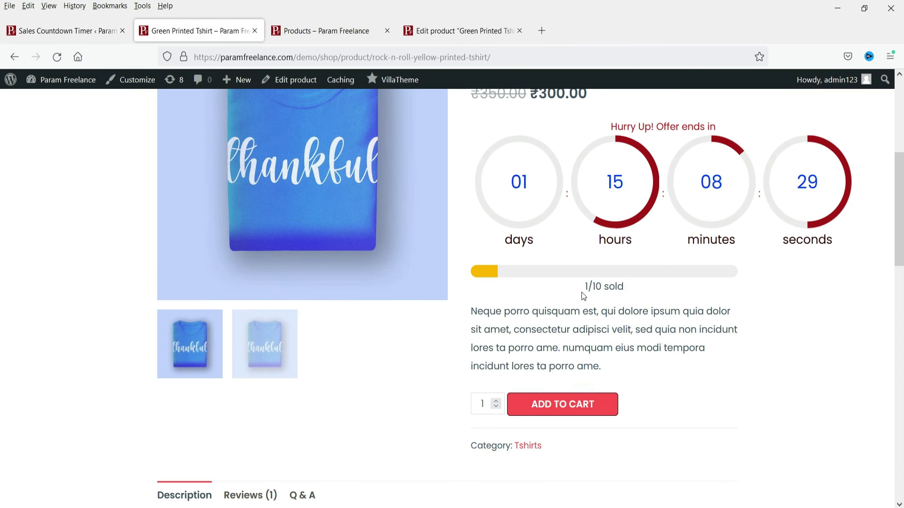
pyautogui.moveTo(598, 289); pyautogui.dragTo(645, 292)
pyautogui.click(645, 288)
pyautogui.click(645, 290)
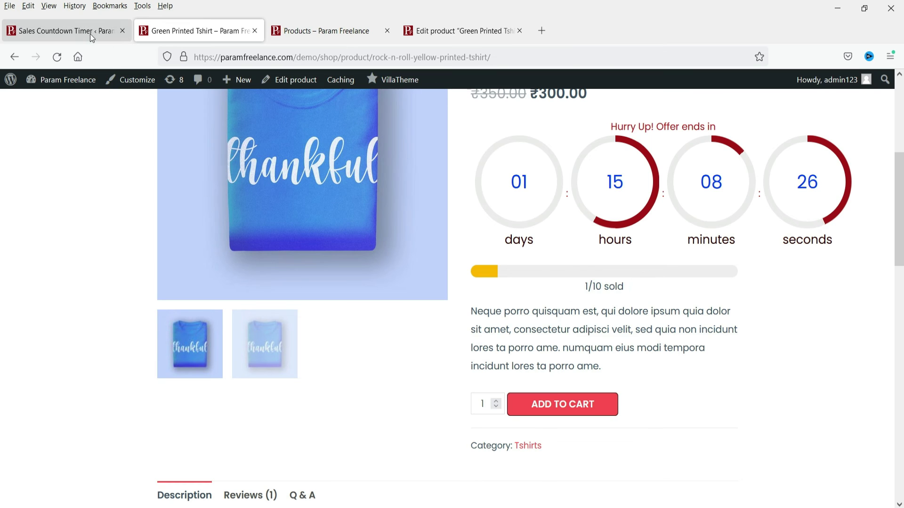
pyautogui.click(90, 37)
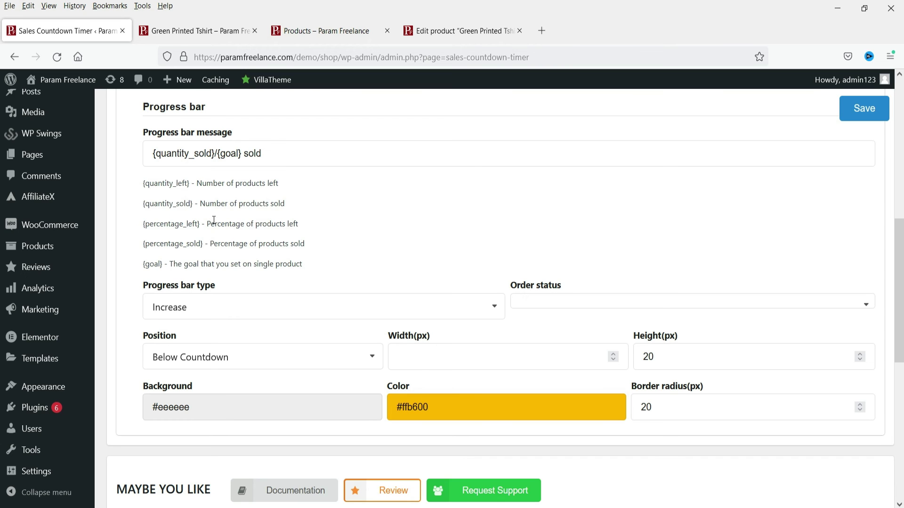
pyautogui.click(184, 31)
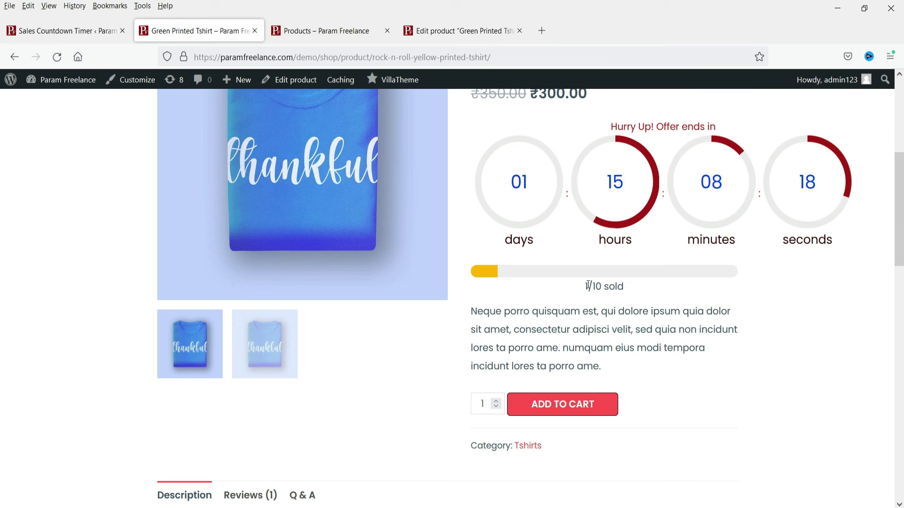
pyautogui.click(55, 30)
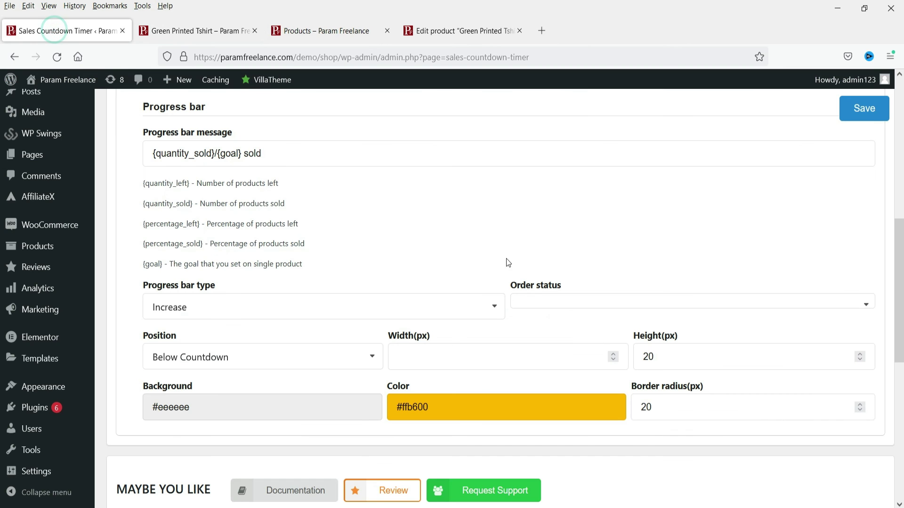
# Keep the progress bar position set to below the countdown
pyautogui.scroll(-2, 499, 249)
pyautogui.click(228, 297)
pyautogui.click(229, 296)
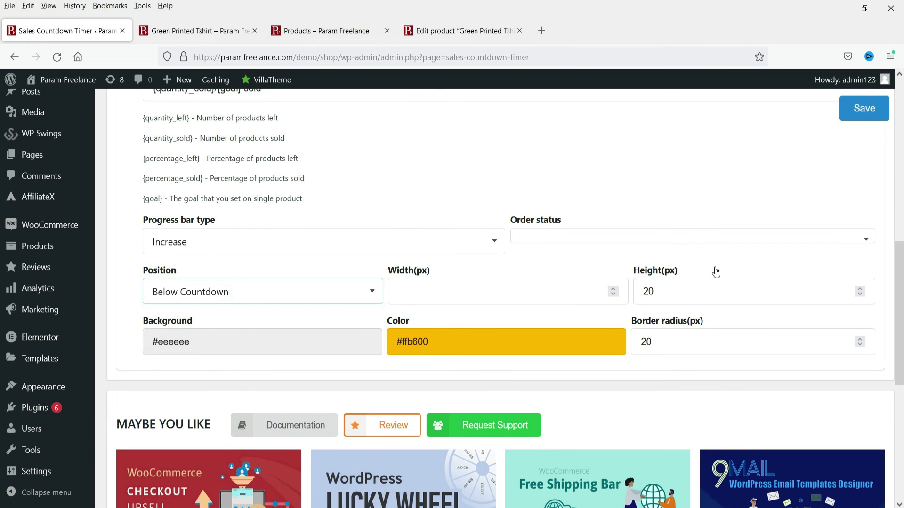
pyautogui.scroll(5, 402, 282)
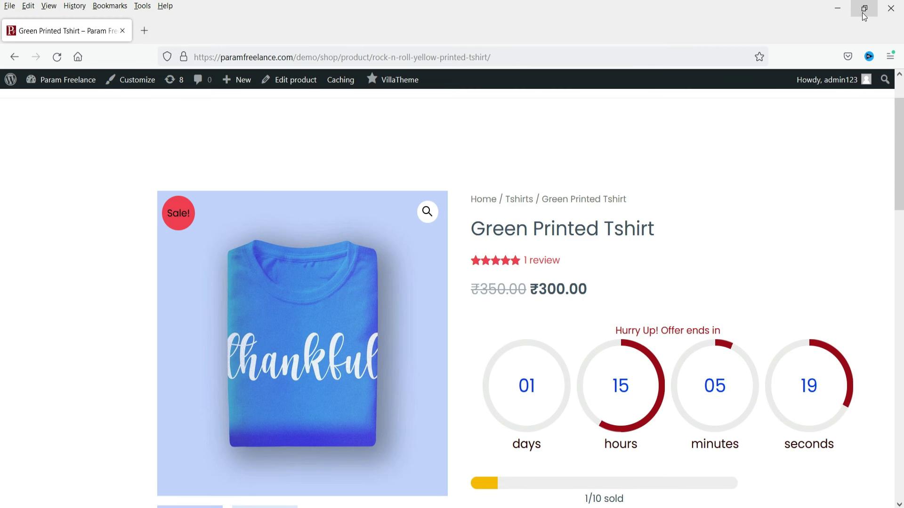
# Shrink the product window to preview the smaller countdown, then maximize it and return to settings
pyautogui.click(865, 8)
pyautogui.scroll(-6, 332, 216)
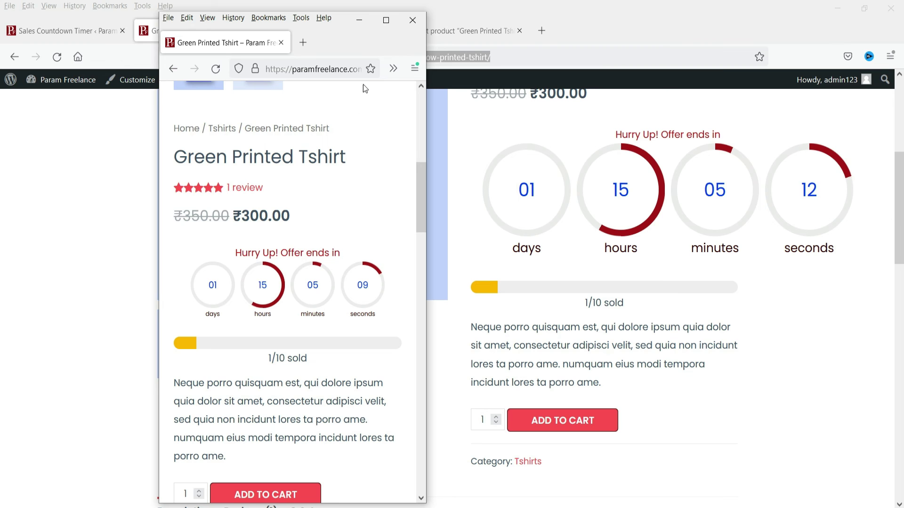
pyautogui.click(385, 25)
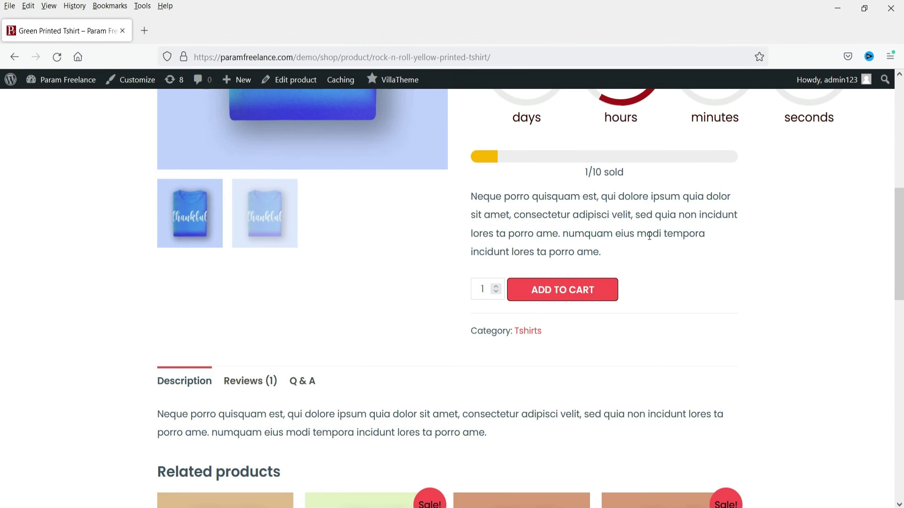
pyautogui.scroll(5, 746, 294)
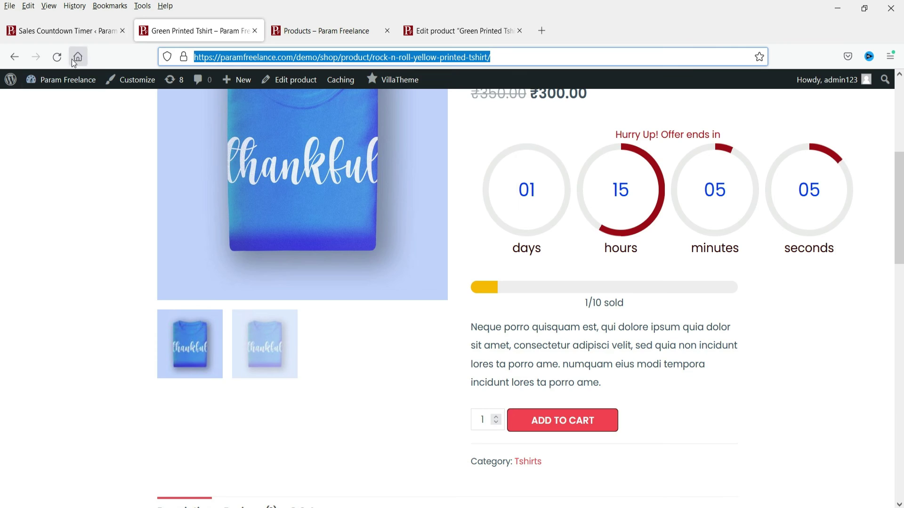
pyautogui.click(55, 40)
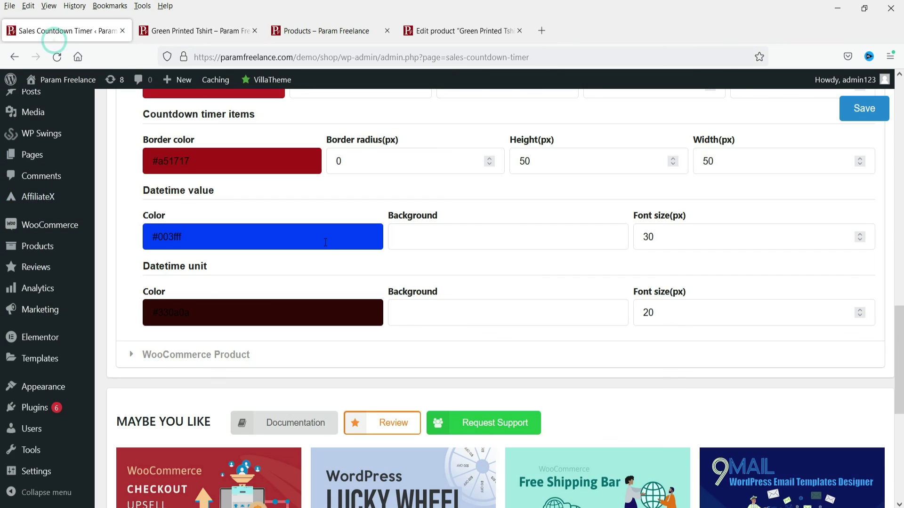
# Open the Checkout Countdown settings from the Countdown Timer sidebar menu
pyautogui.scroll(2, 284, 230)
pyautogui.scroll(-2, 216, 302)
pyautogui.scroll(5, 91, 215)
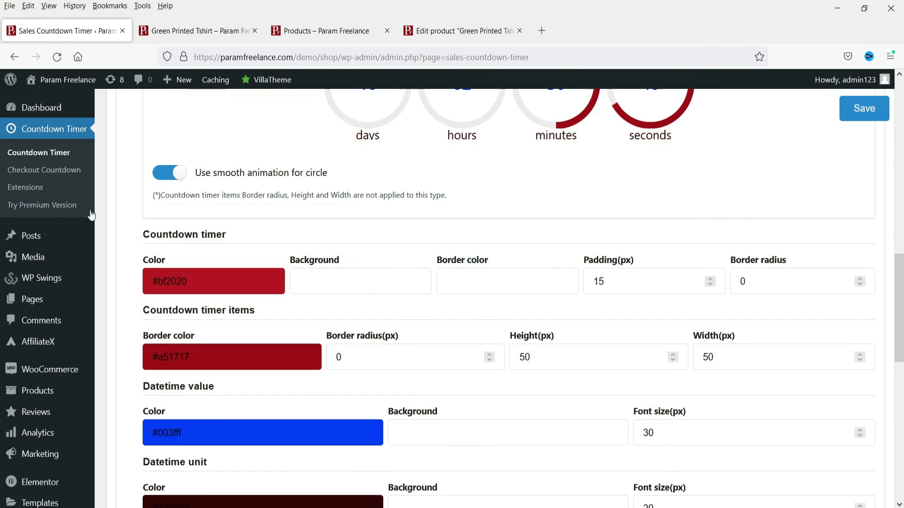
pyautogui.click(45, 171)
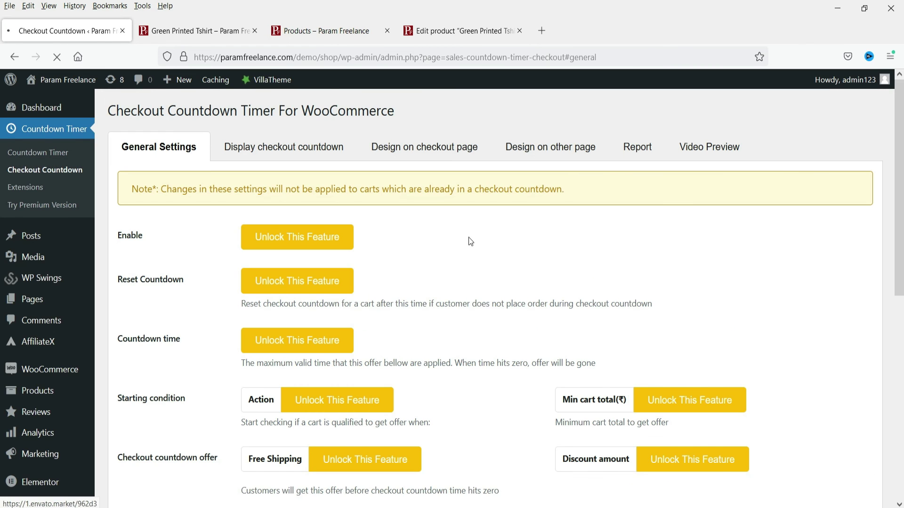
# View the premium-locked 'Display checkout countdown' options and open the premium version's listing
pyautogui.scroll(-3, 468, 237)
pyautogui.scroll(-5, 773, 229)
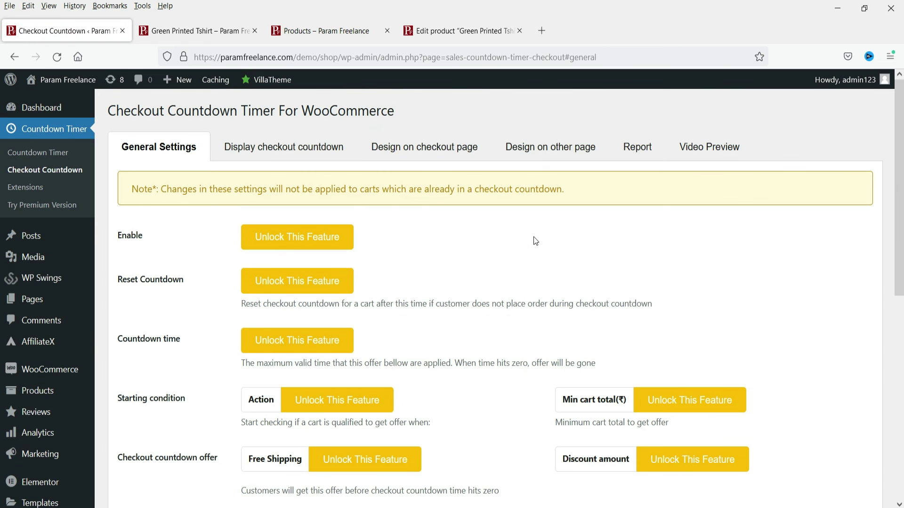
pyautogui.click(331, 149)
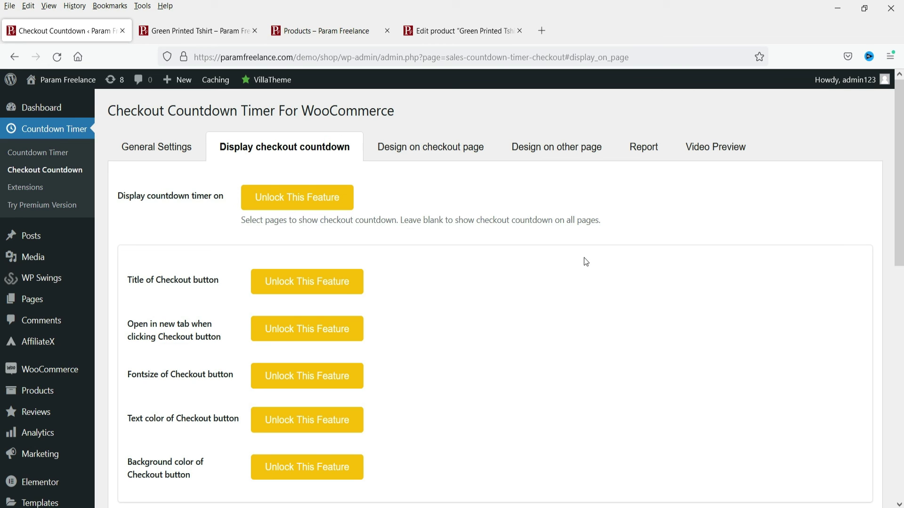
pyautogui.click(53, 206)
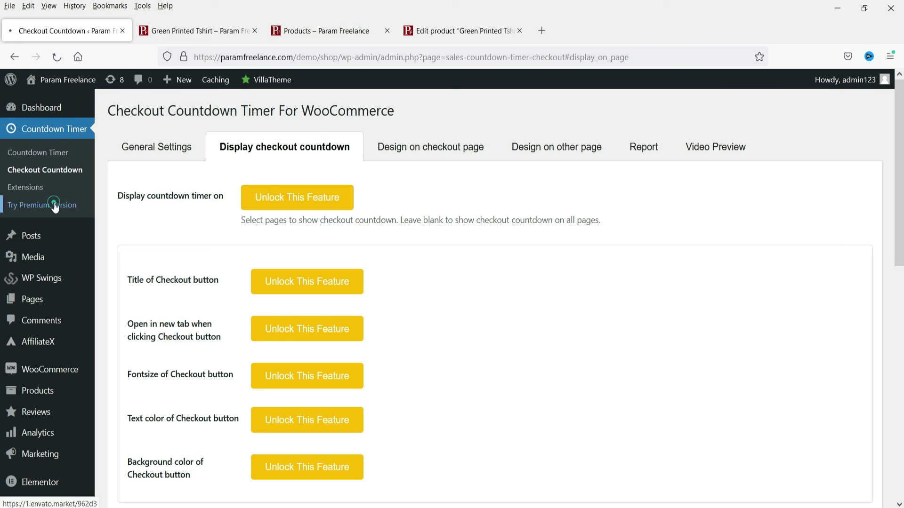
# Browse the $18 CodeCanyon Sales Countdown Timer listing, then return to the Green Printed Tshirt page
pyautogui.scroll(-5, 840, 236)
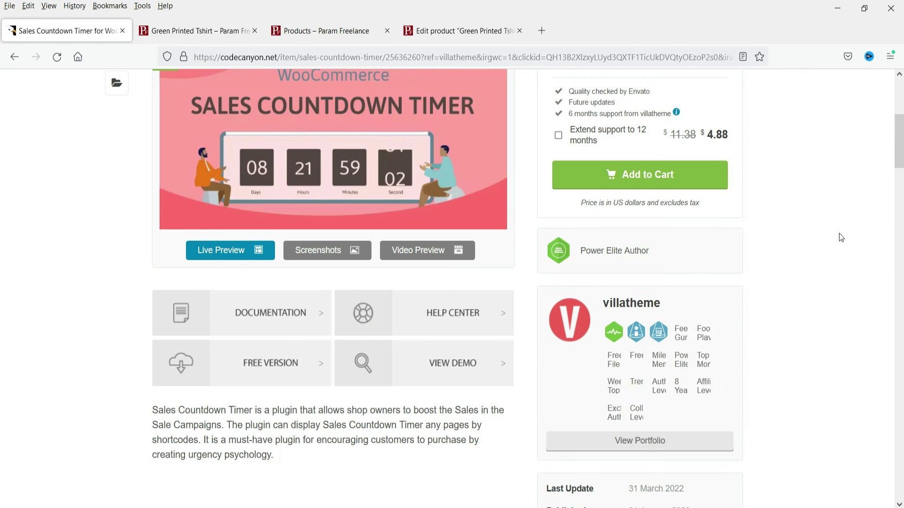
pyautogui.scroll(-2, 146, 270)
pyautogui.scroll(5, 53, 273)
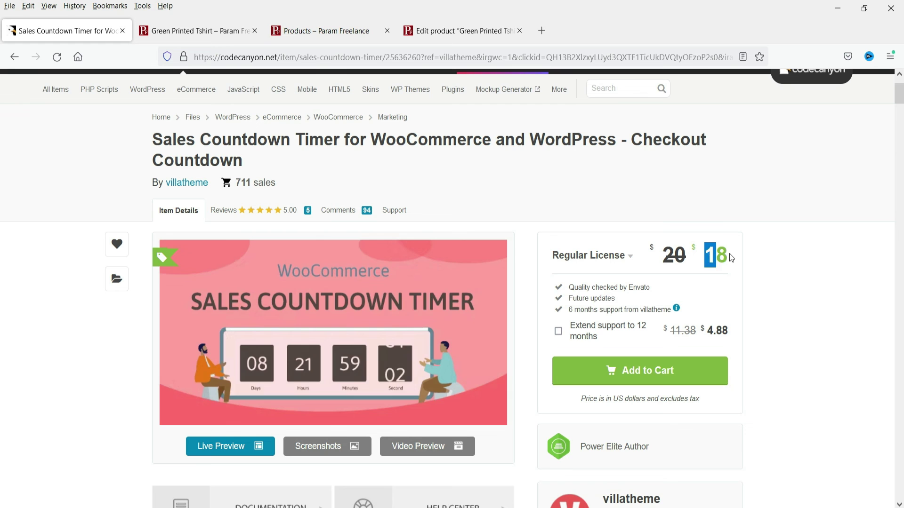
pyautogui.scroll(-5, 63, 339)
pyautogui.scroll(-11, 64, 314)
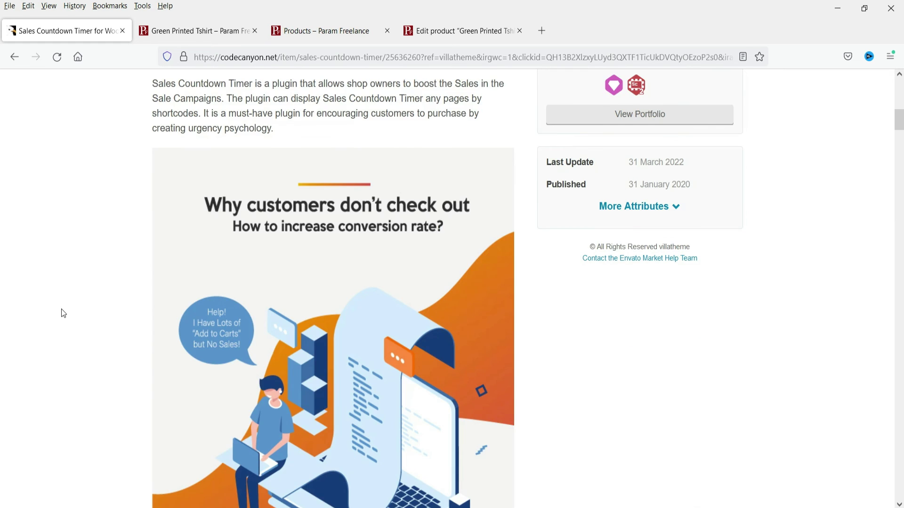
pyautogui.scroll(-15, 64, 307)
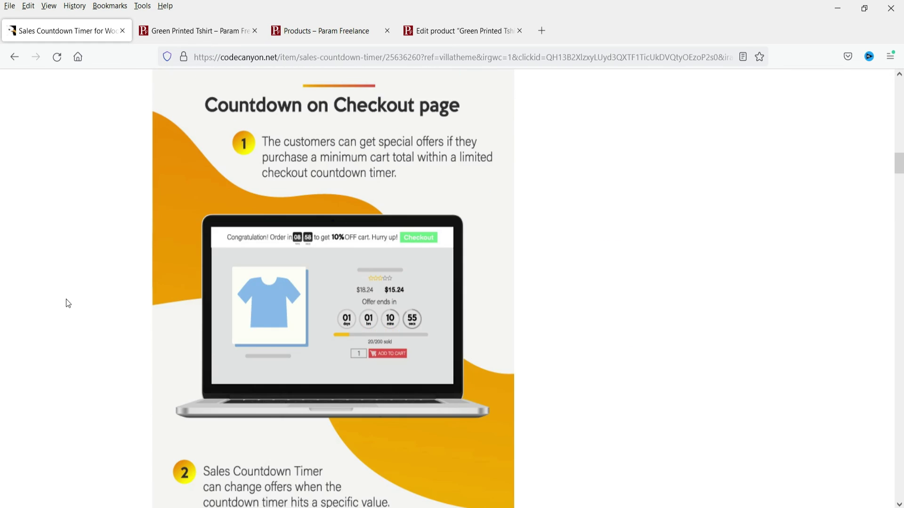
pyautogui.scroll(20, 87, 297)
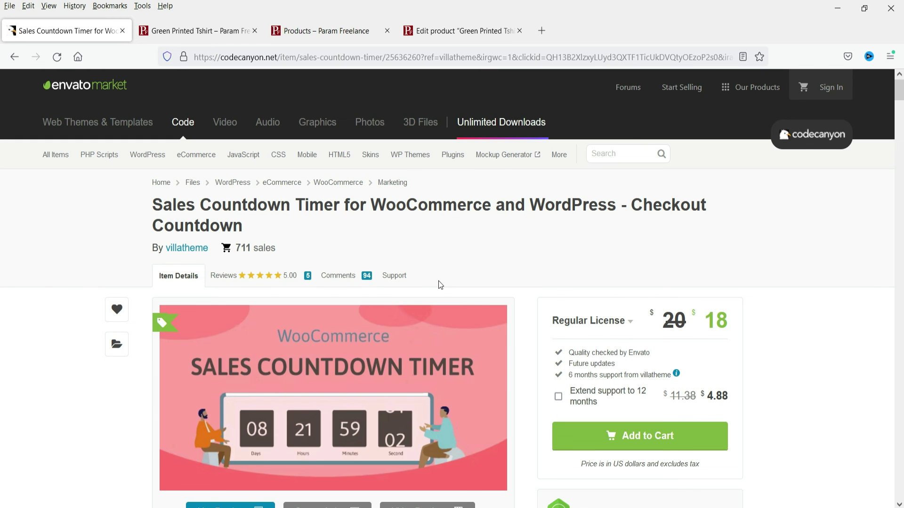
pyautogui.scroll(-14, 439, 280)
pyautogui.scroll(-6, 395, 293)
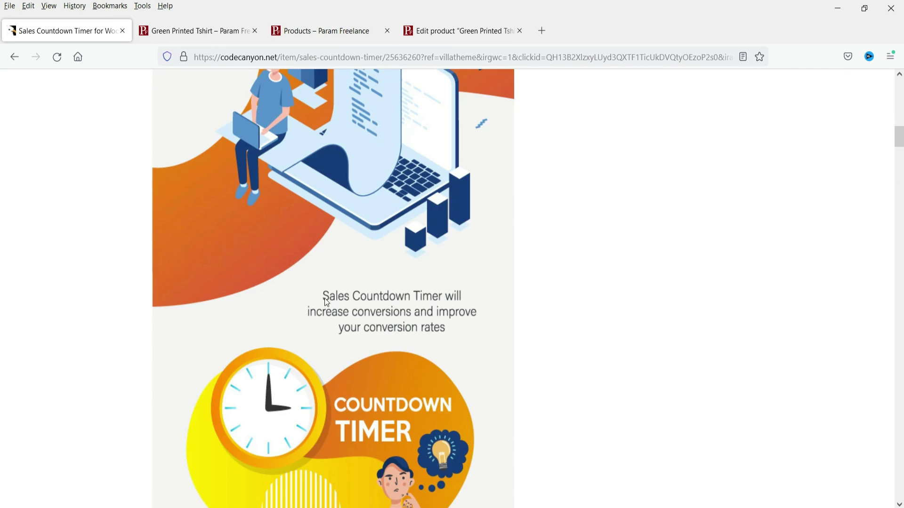
pyautogui.scroll(-8, 324, 299)
pyautogui.scroll(4, 314, 300)
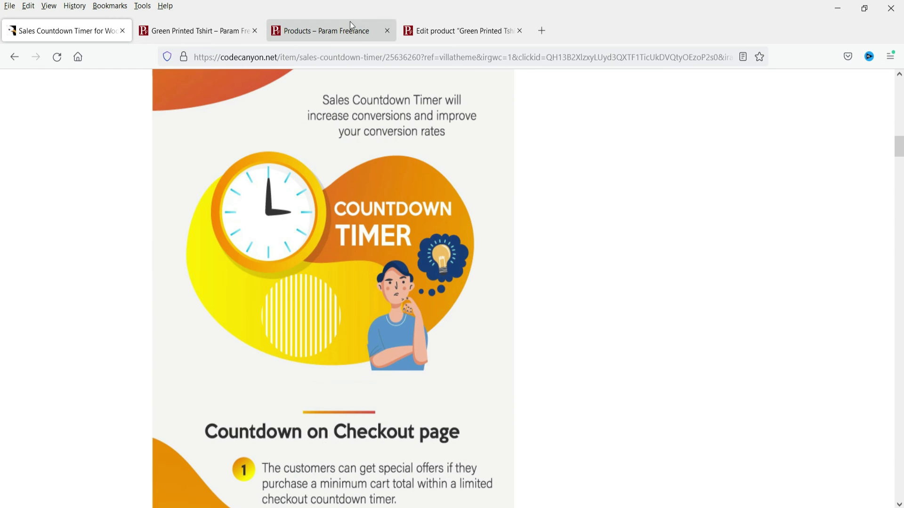
pyautogui.click(170, 37)
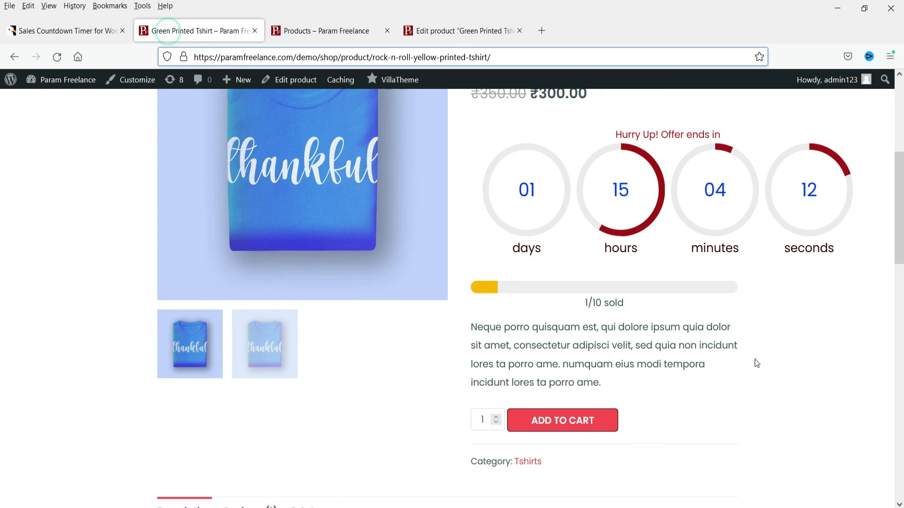